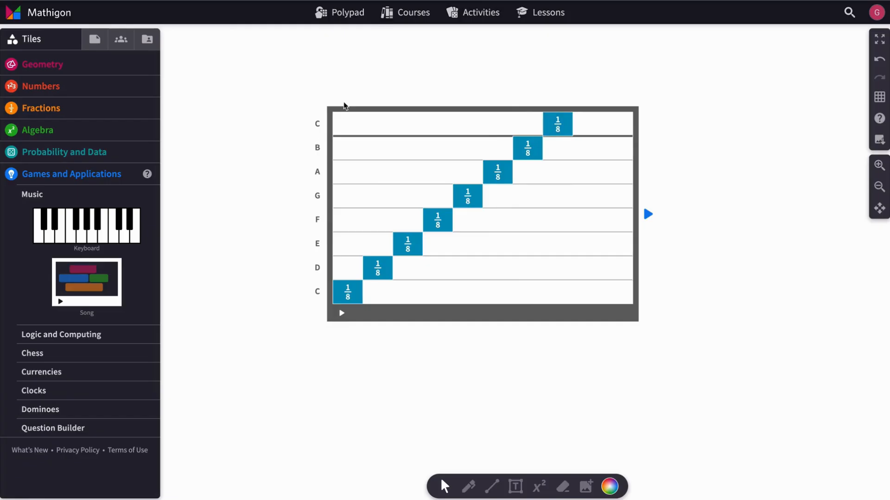
# Change the instrument of all eight 1/8 bars in the song to Synth Bass and play the song
pyautogui.moveTo(342, 124); pyautogui.dragTo(603, 296)
pyautogui.click(483, 325)
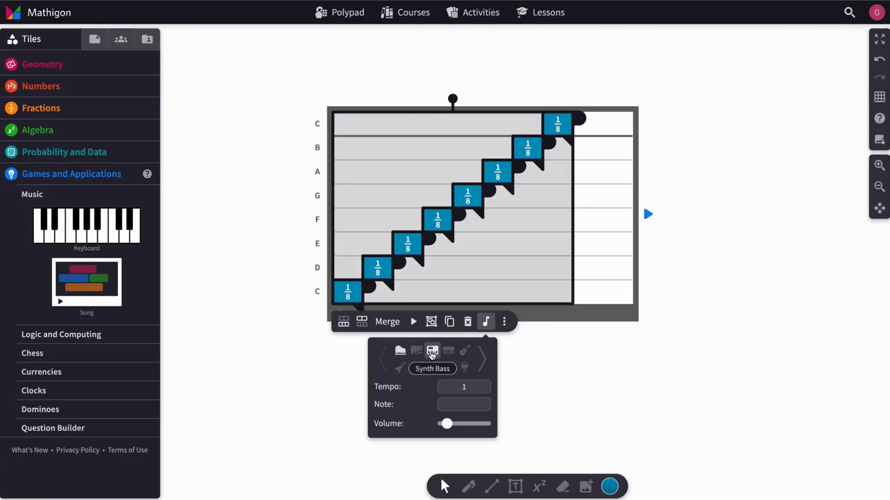
pyautogui.click(432, 352)
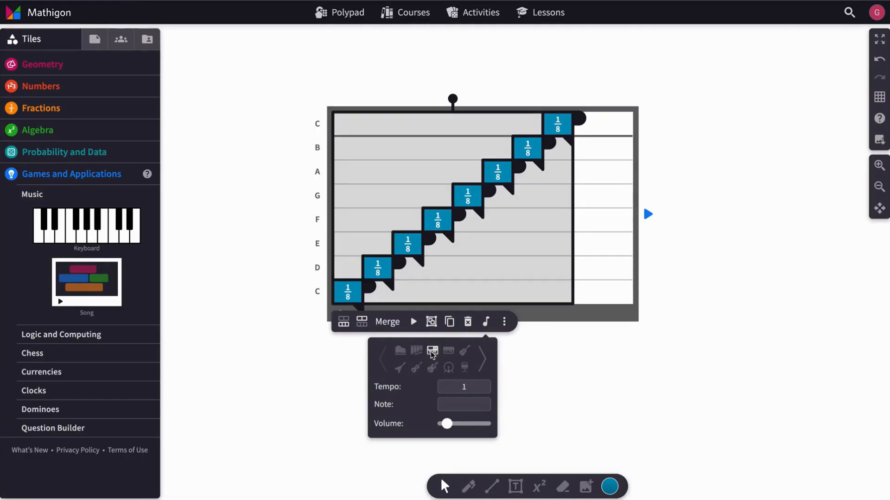
pyautogui.click(349, 354)
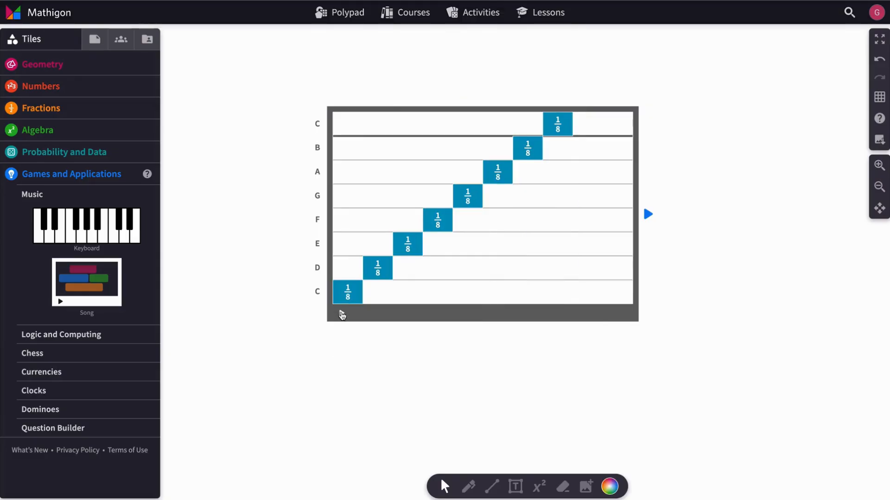
pyautogui.click(341, 315)
# Set the song's scale to Pentatonic and play it back
pyautogui.click(473, 314)
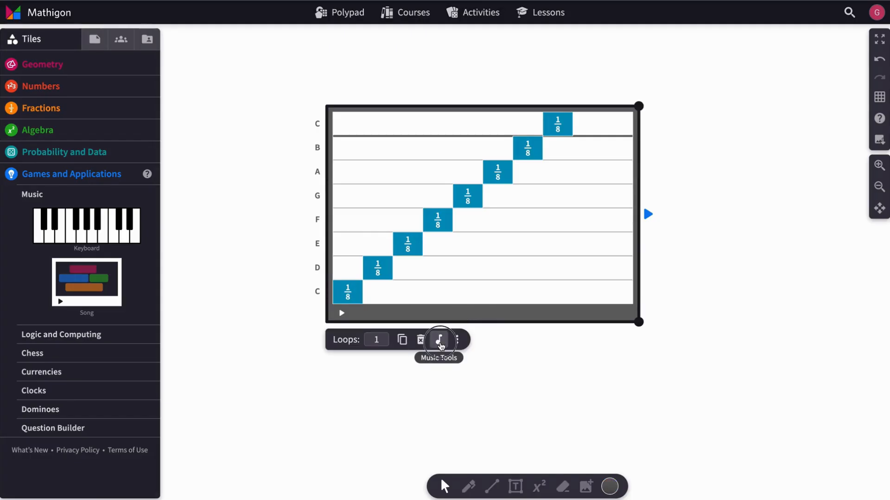
pyautogui.click(440, 343)
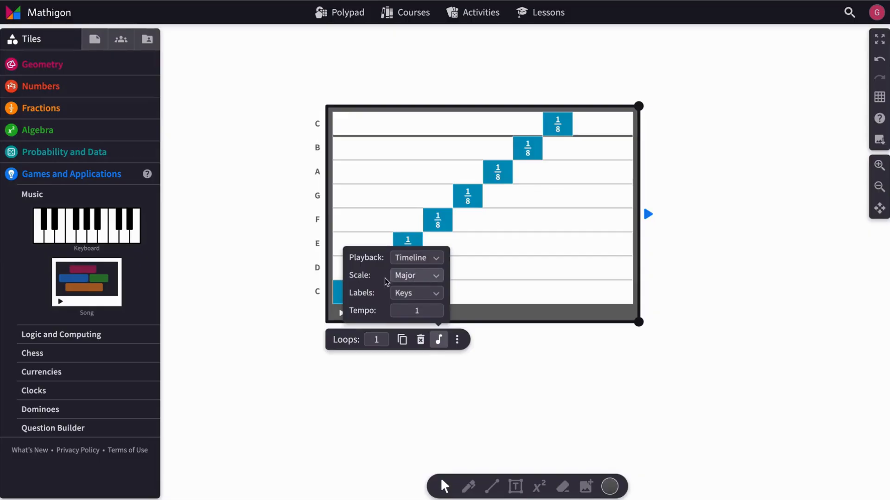
pyautogui.click(430, 276)
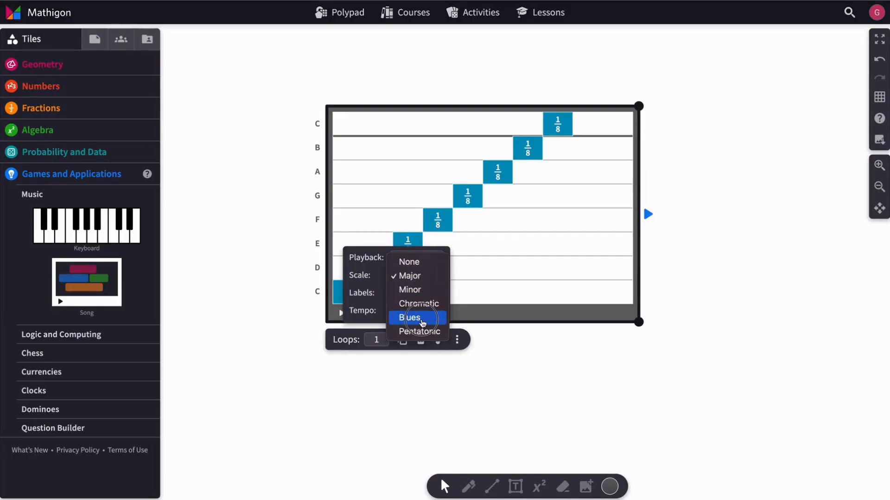
pyautogui.click(423, 332)
pyautogui.click(468, 313)
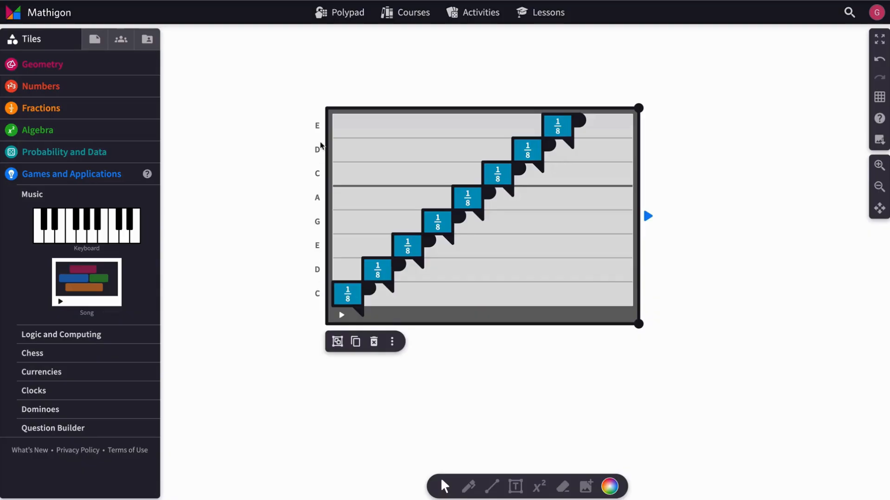
pyautogui.click(341, 315)
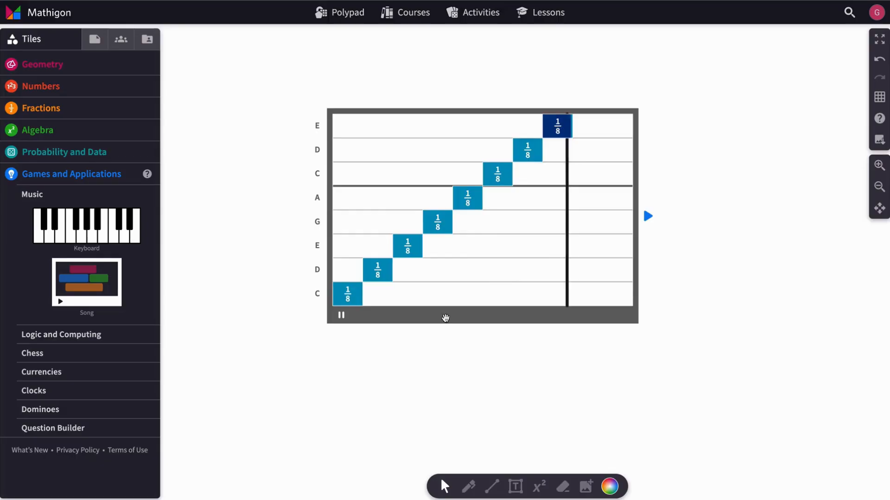
# Set the song's scale to Minor and play the rising bars in that scale
pyautogui.click(447, 314)
pyautogui.click(373, 338)
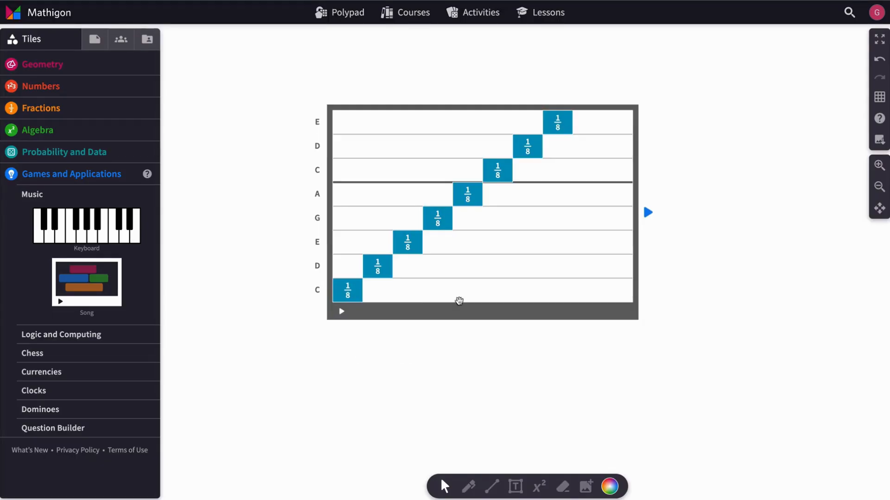
pyautogui.click(462, 311)
pyautogui.click(439, 338)
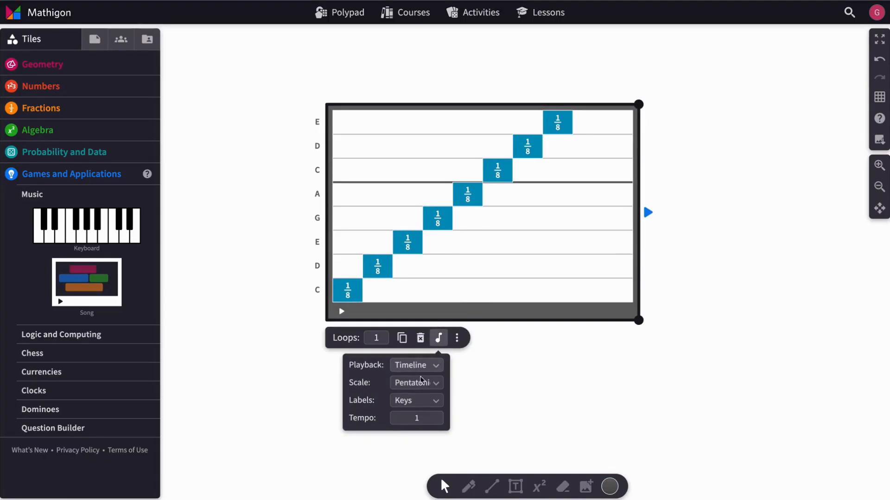
pyautogui.click(420, 383)
pyautogui.click(409, 341)
pyautogui.click(510, 314)
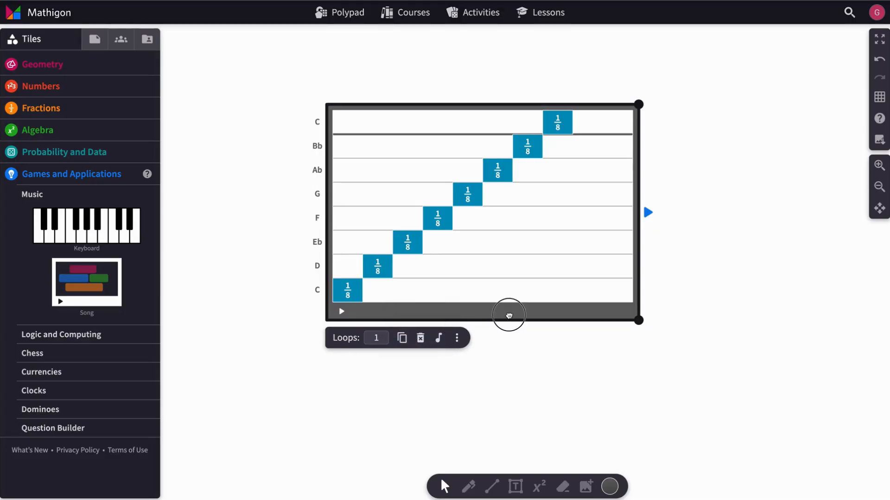
pyautogui.click(341, 313)
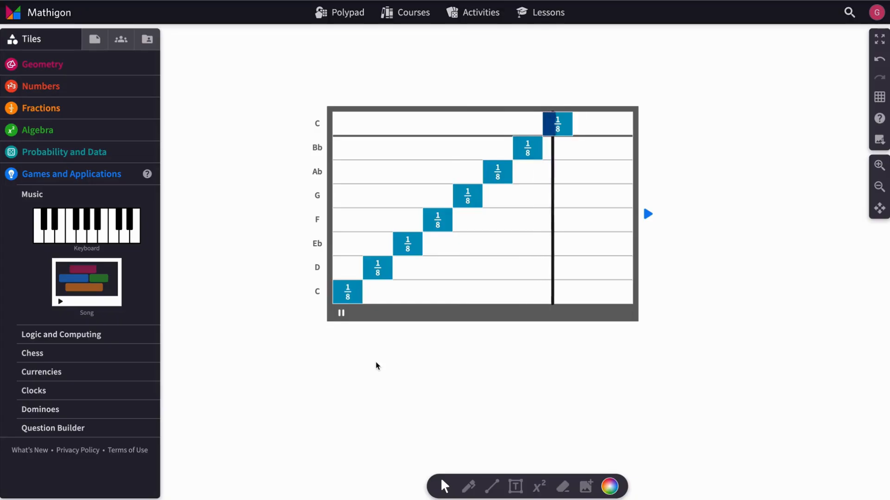
# Lower the fifth 1/8 bar to the F row and add a triangle with the Marimba instrument in the upper C row
pyautogui.moveTo(466, 197); pyautogui.dragTo(473, 221)
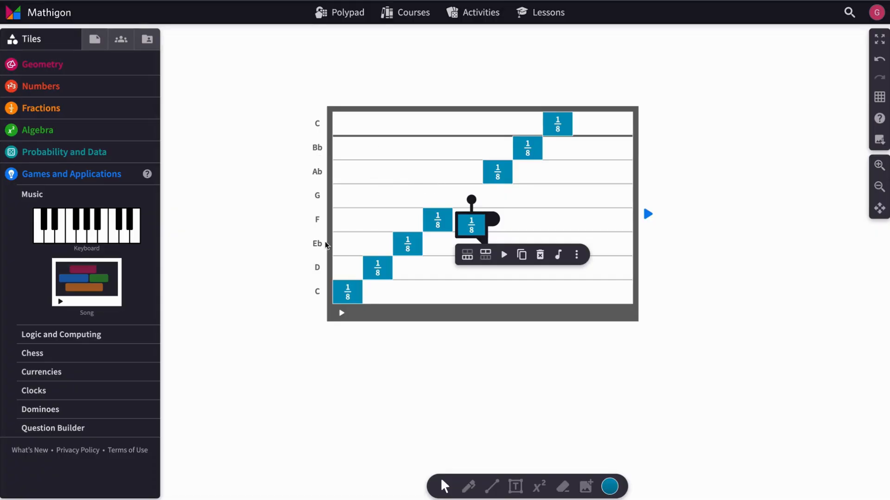
pyautogui.click(56, 64)
pyautogui.moveTo(41, 125); pyautogui.dragTo(371, 151)
pyautogui.click(446, 177)
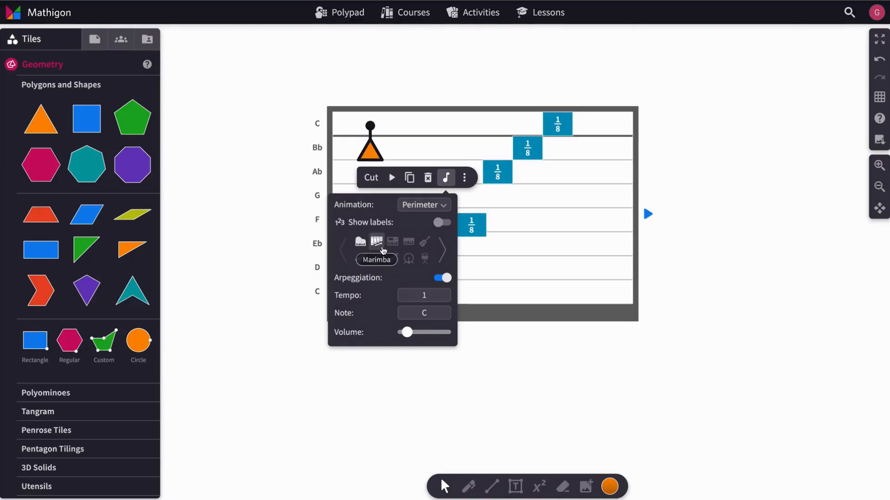
pyautogui.click(376, 241)
pyautogui.moveTo(376, 158); pyautogui.dragTo(375, 130)
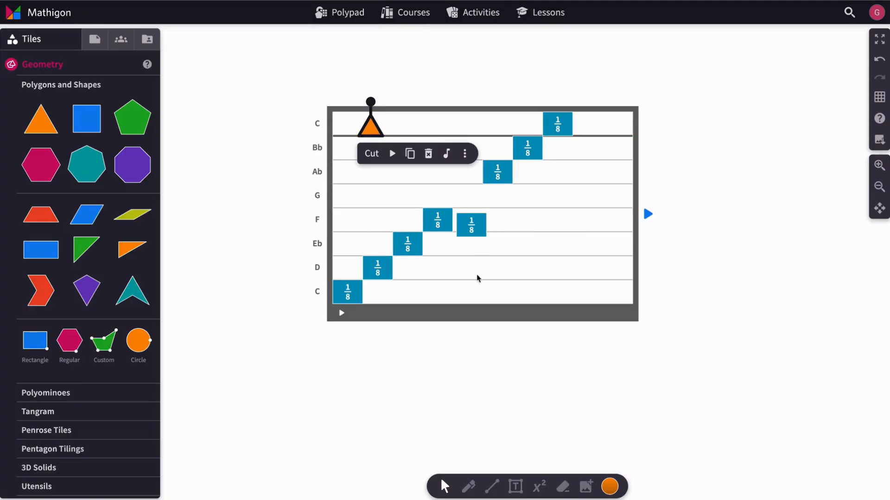
# Extend the song downward to 17 note rows and move the first 1/8 bar down an octave to the lowest C row
pyautogui.click(477, 305)
pyautogui.moveTo(640, 323); pyautogui.dragTo(636, 447)
pyautogui.scroll(-5, 606, 405)
pyautogui.moveTo(622, 340); pyautogui.dragTo(633, 413)
pyautogui.scroll(2, 584, 336)
pyautogui.scroll(1, 584, 333)
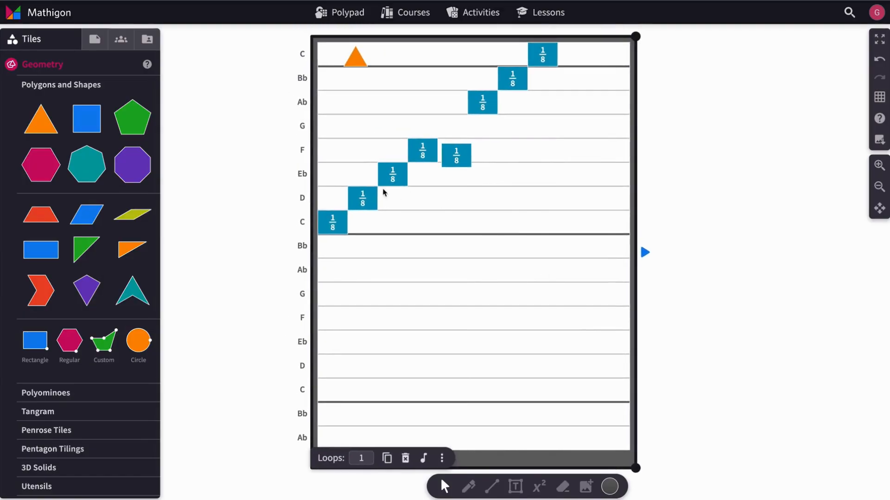
pyautogui.moveTo(326, 232); pyautogui.dragTo(326, 396)
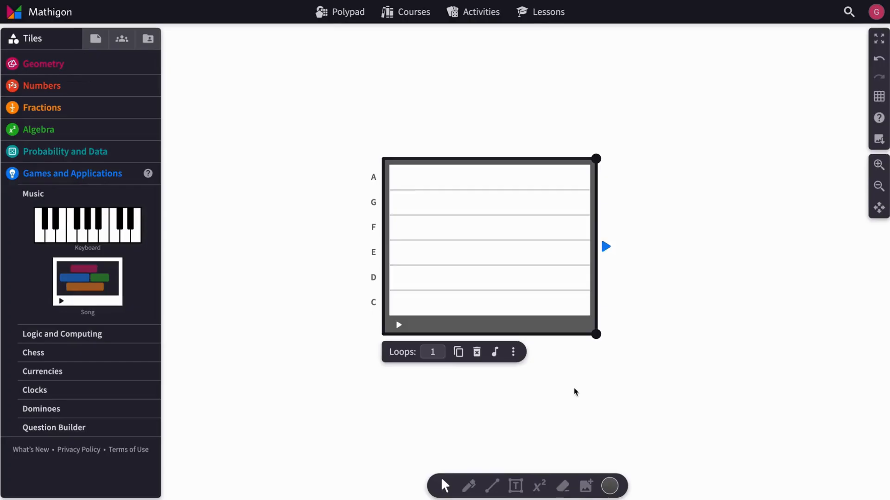
# Set the scale of the empty six-row song to None
pyautogui.click(566, 357)
pyautogui.click(541, 328)
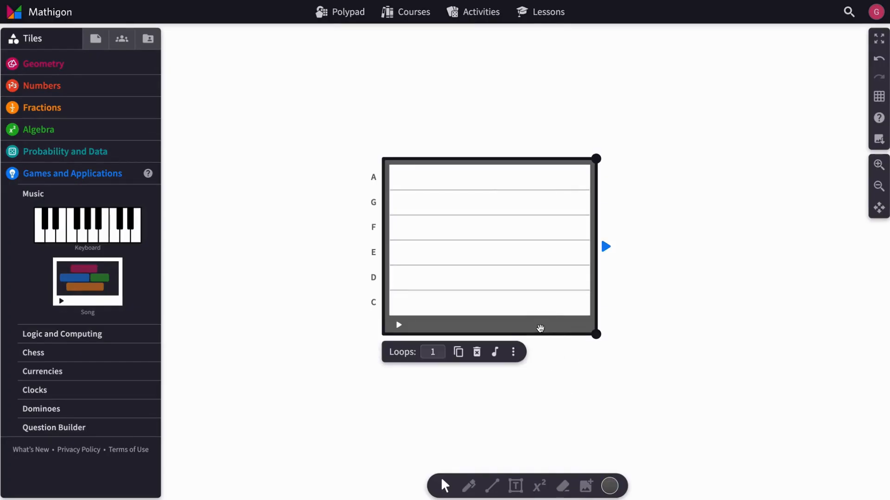
pyautogui.click(495, 356)
pyautogui.click(484, 288)
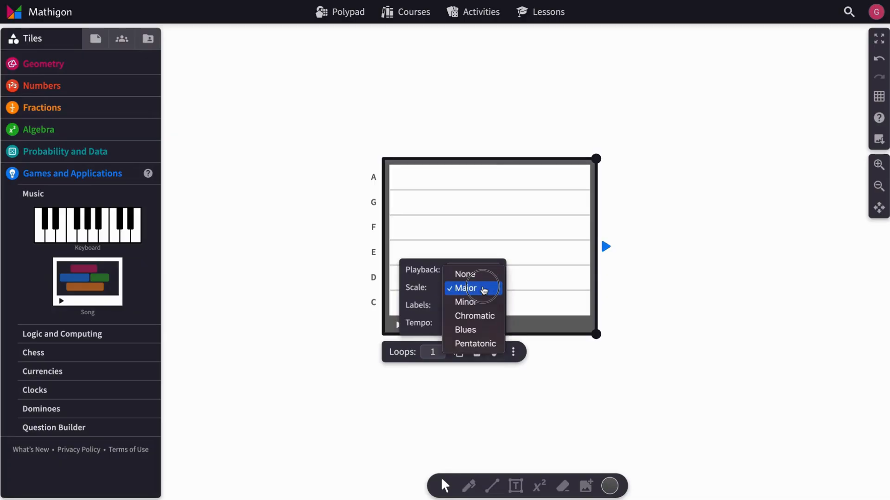
pyautogui.click(476, 275)
pyautogui.click(593, 390)
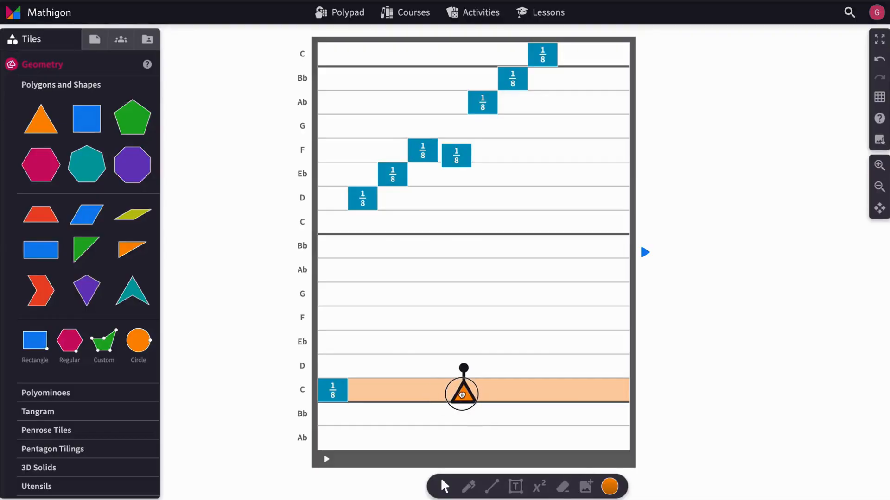
# Shift the triangle to a later position along the lowest C row
pyautogui.moveTo(461, 395); pyautogui.dragTo(533, 395)
pyautogui.click(698, 384)
# Examine the extended song's playback, scale, labels and tempo settings, and play the song
pyautogui.click(569, 460)
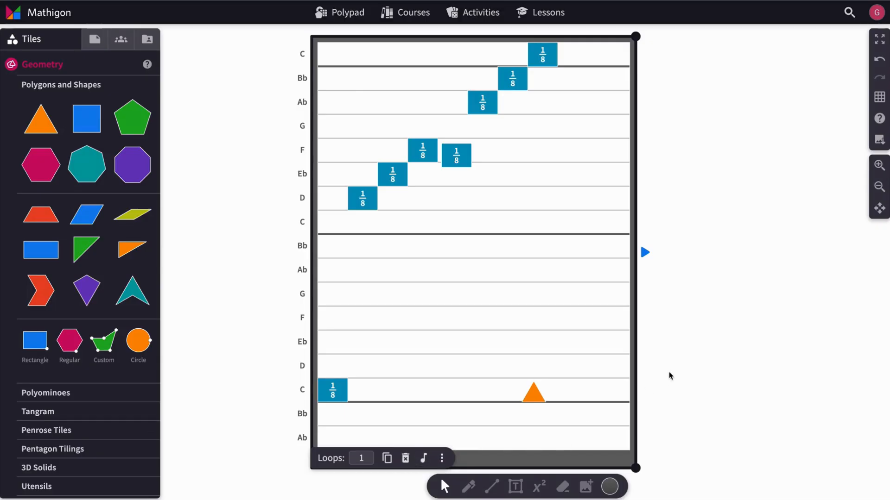
pyautogui.scroll(-1, 669, 372)
pyautogui.scroll(-1, 670, 375)
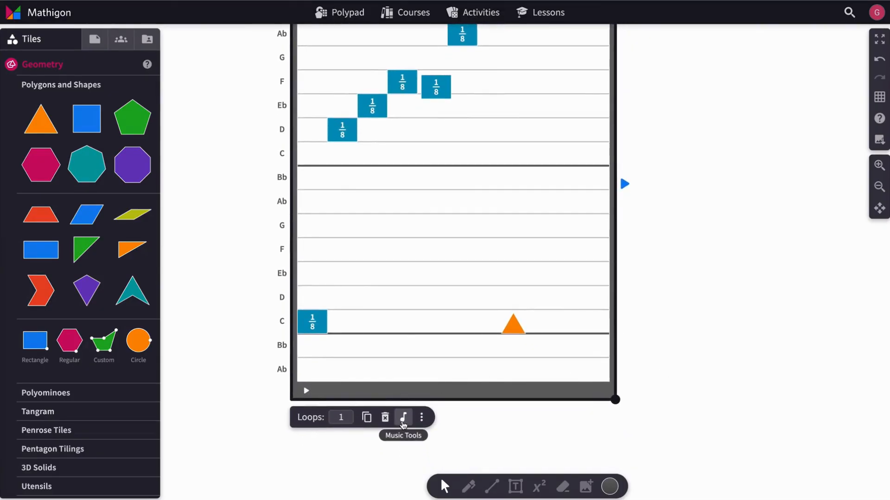
pyautogui.click(490, 412)
pyautogui.click(488, 394)
pyautogui.click(403, 419)
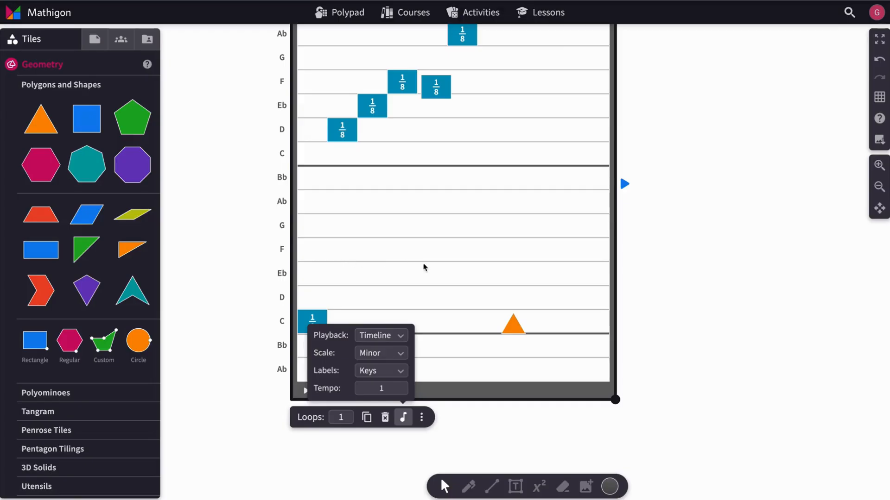
pyautogui.click(466, 427)
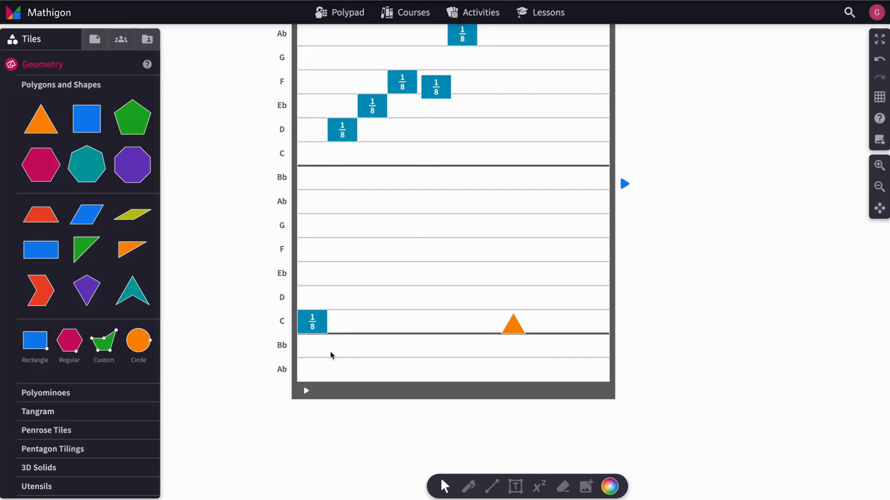
pyautogui.click(306, 392)
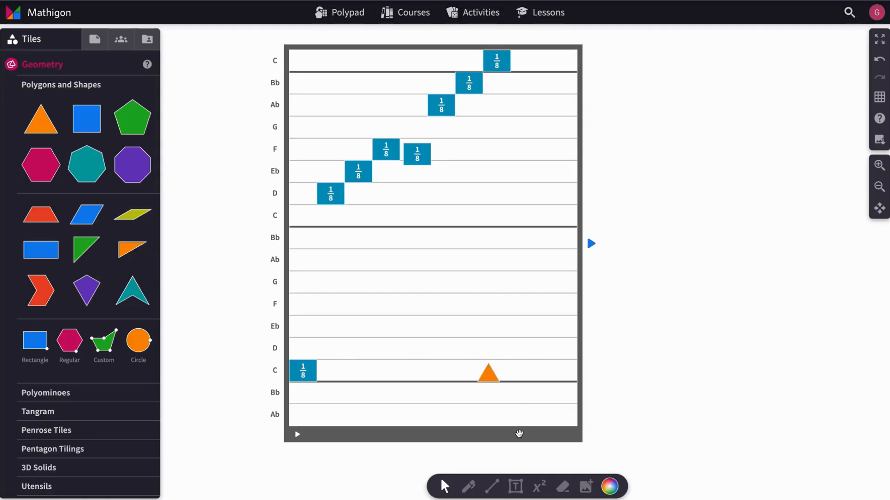
# Clear all bars and the triangle from the song and place a pentagon, a heptagon and a kite across its note rows
pyautogui.moveTo(287, 59); pyautogui.dragTo(502, 381)
pyautogui.press('Delete')
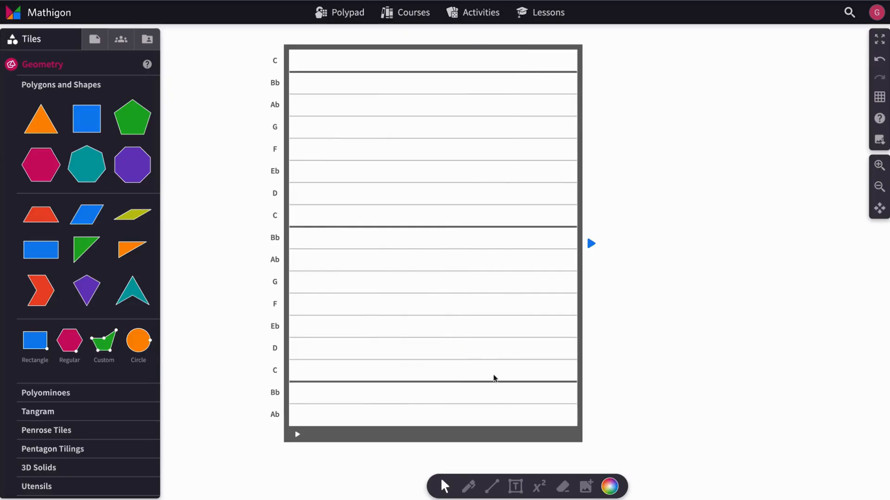
pyautogui.moveTo(147, 117); pyautogui.dragTo(314, 175)
pyautogui.moveTo(71, 168); pyautogui.dragTo(396, 284)
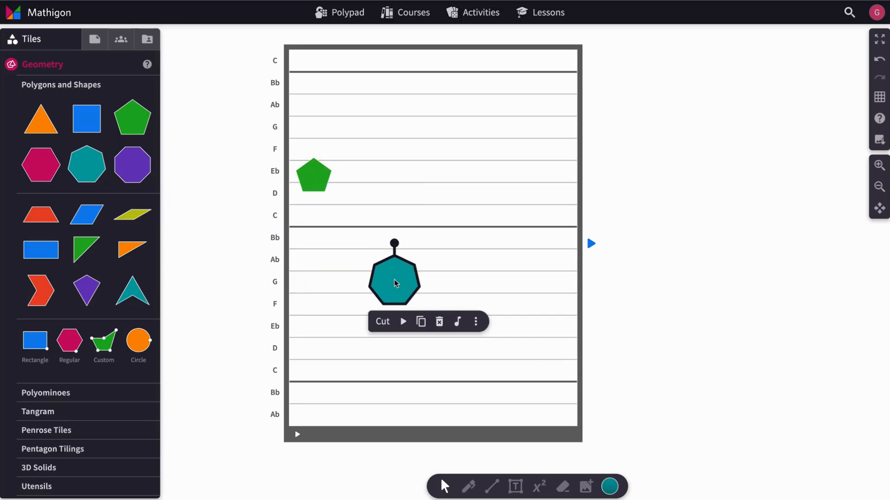
pyautogui.moveTo(97, 280); pyautogui.dragTo(489, 186)
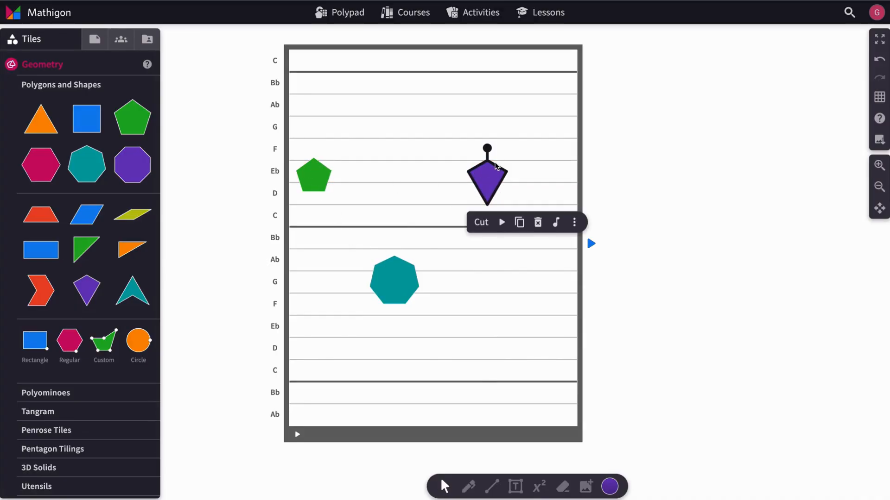
# Switch the song's playback mode to Sequence and play the three shapes
pyautogui.click(478, 428)
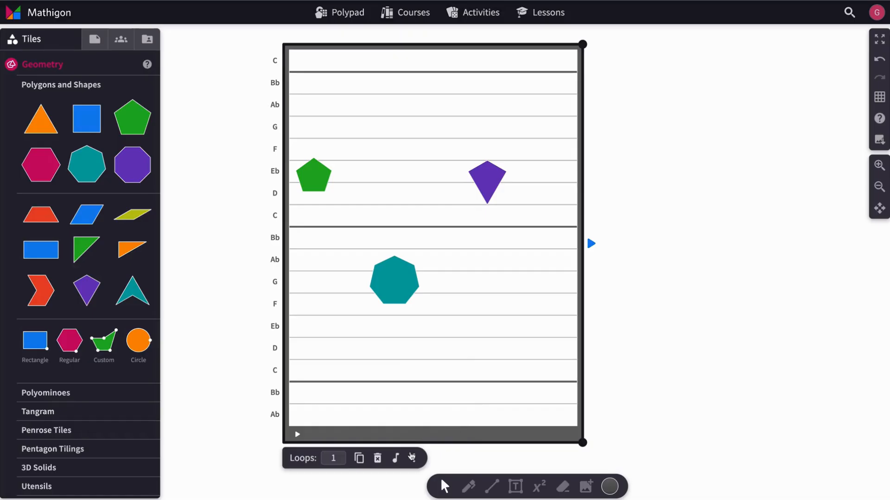
pyautogui.click(395, 459)
pyautogui.click(380, 378)
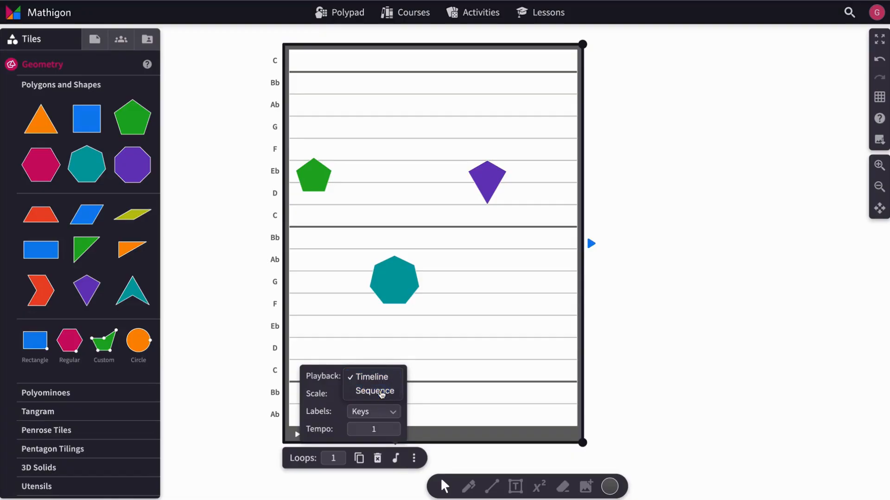
pyautogui.click(381, 392)
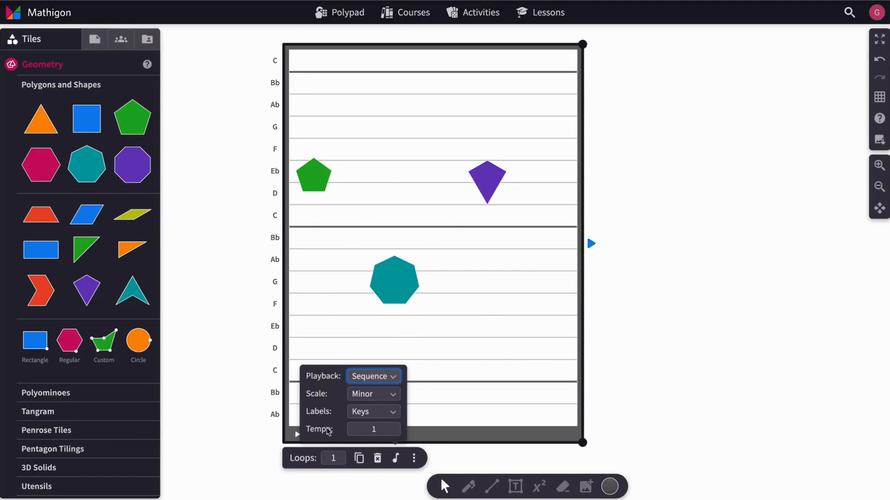
pyautogui.click(297, 435)
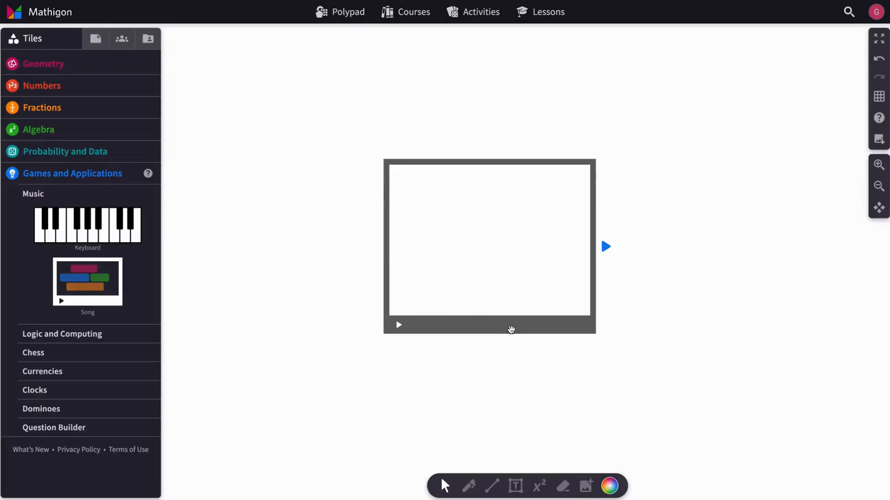
# Resize the empty song without note rows so that it is taller and slightly narrower
pyautogui.click(596, 333)
pyautogui.moveTo(597, 333); pyautogui.dragTo(571, 434)
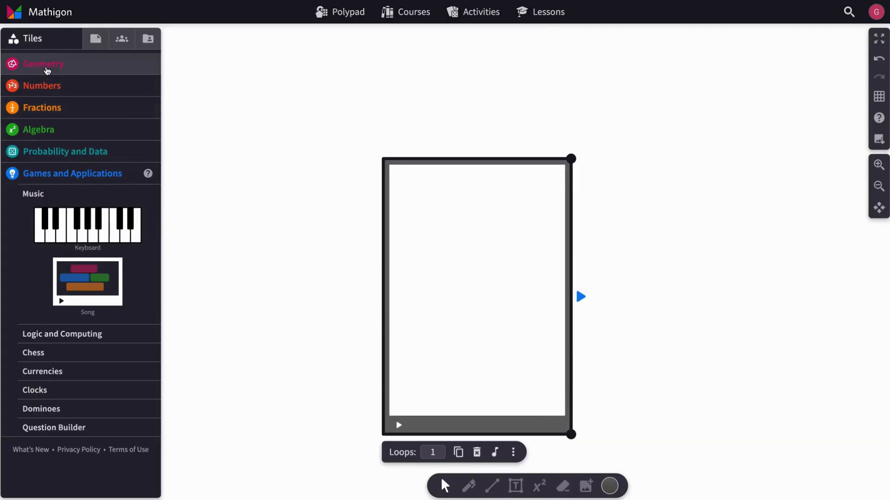
# Place a triangle and a square around the middle of the blank song and a pentagon in its upper-left corner
pyautogui.click(21, 64)
pyautogui.click(68, 92)
pyautogui.moveTo(46, 123); pyautogui.dragTo(464, 239)
pyautogui.moveTo(87, 118); pyautogui.dragTo(462, 297)
pyautogui.moveTo(125, 127); pyautogui.dragTo(451, 201)
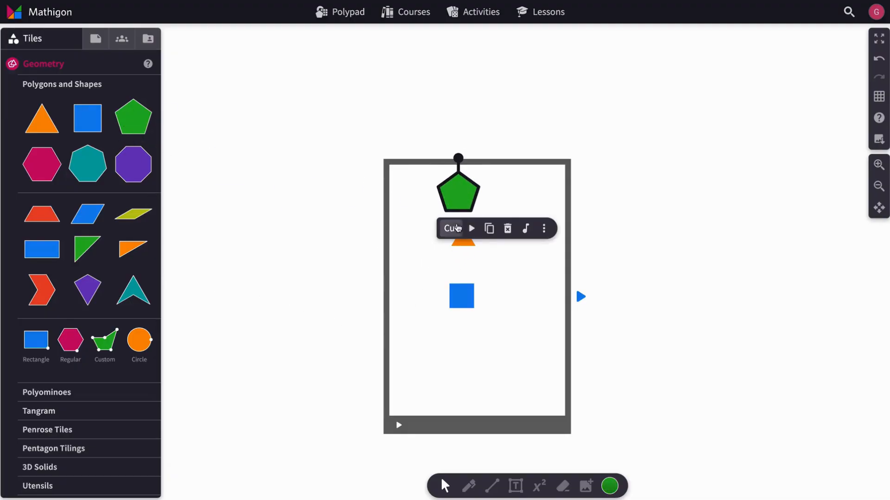
pyautogui.moveTo(462, 190); pyautogui.dragTo(415, 200)
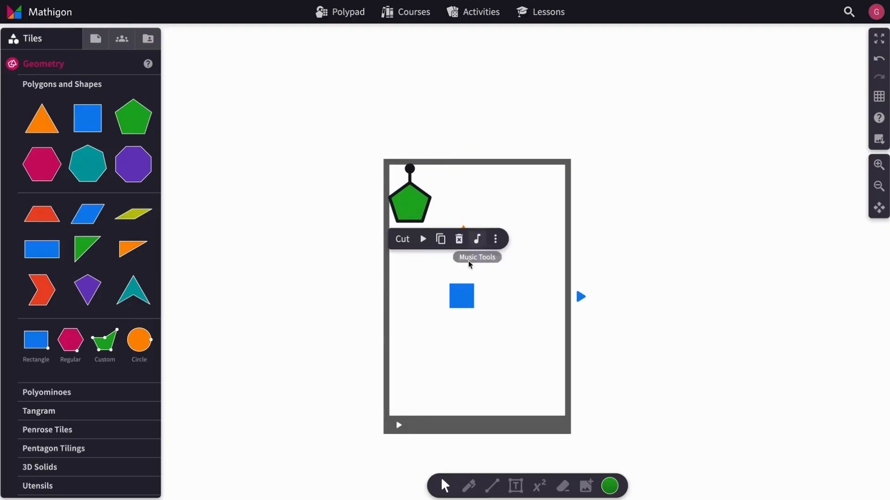
# Line up the square and triangle below the pentagon along the song's starting edge and add a red chevron hexagon beneath them
pyautogui.click(461, 295)
pyautogui.moveTo(461, 295); pyautogui.dragTo(403, 272)
pyautogui.moveTo(463, 237); pyautogui.dragTo(402, 324)
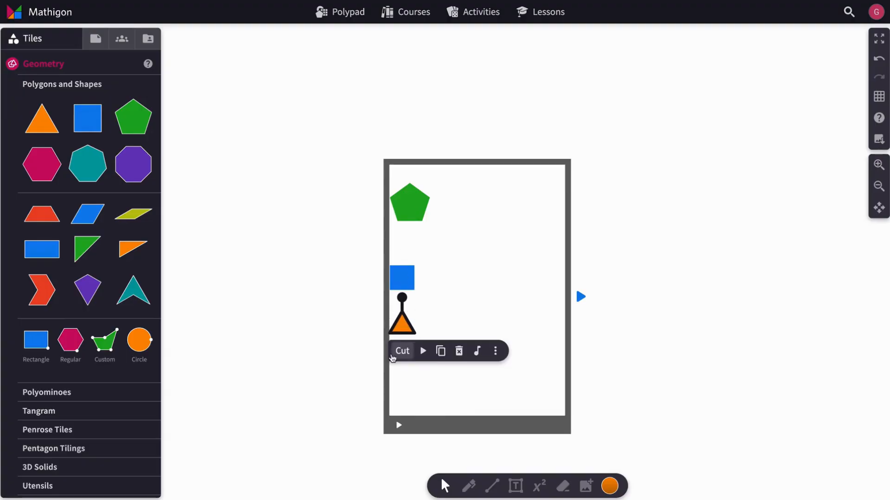
pyautogui.moveTo(41, 291); pyautogui.dragTo(431, 378)
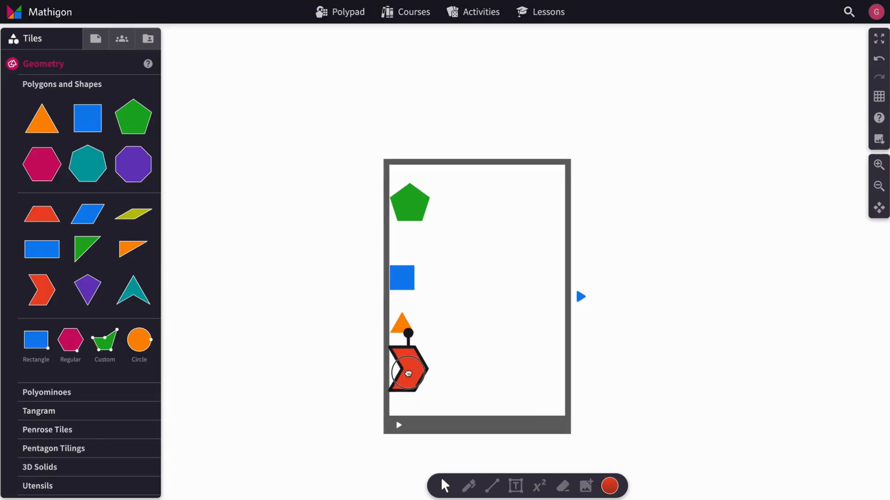
# Extend the song downward and add a T-shaped tetromino below the chevron at the starting edge
pyautogui.click(546, 420)
pyautogui.moveTo(571, 433); pyautogui.dragTo(569, 459)
pyautogui.scroll(-1, 549, 327)
pyautogui.scroll(-3, 548, 326)
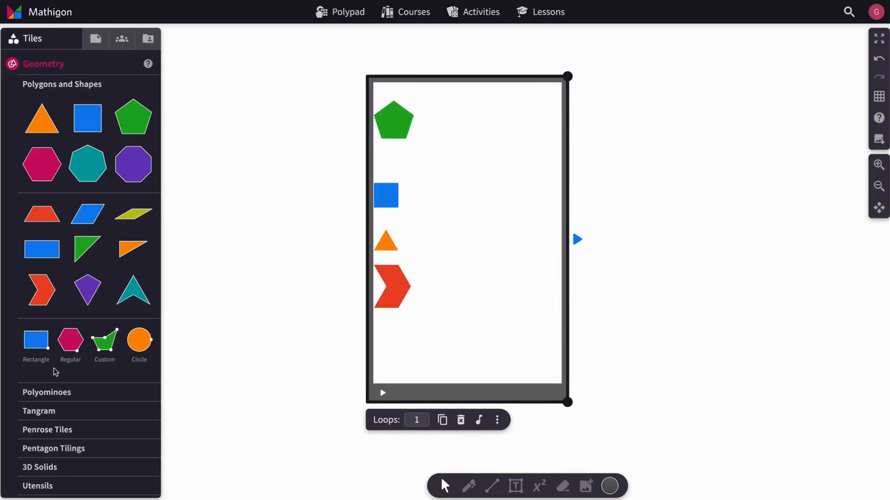
pyautogui.click(28, 394)
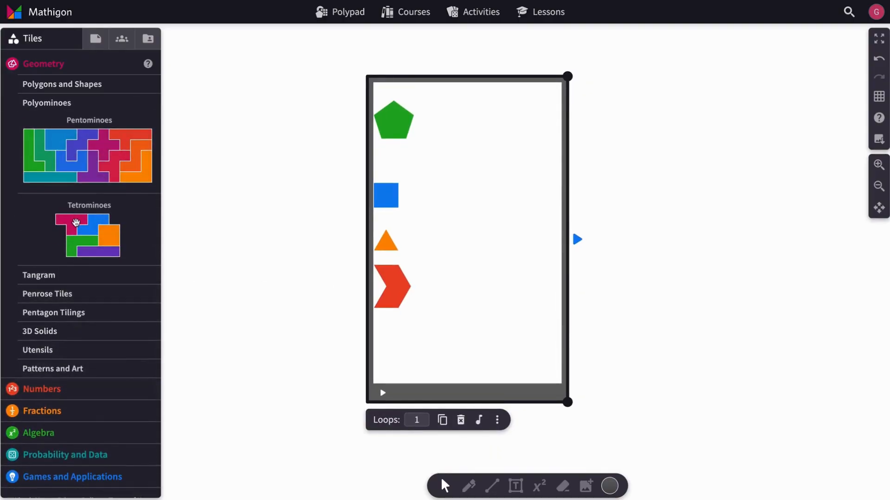
pyautogui.moveTo(76, 222); pyautogui.dragTo(396, 347)
pyautogui.click(472, 431)
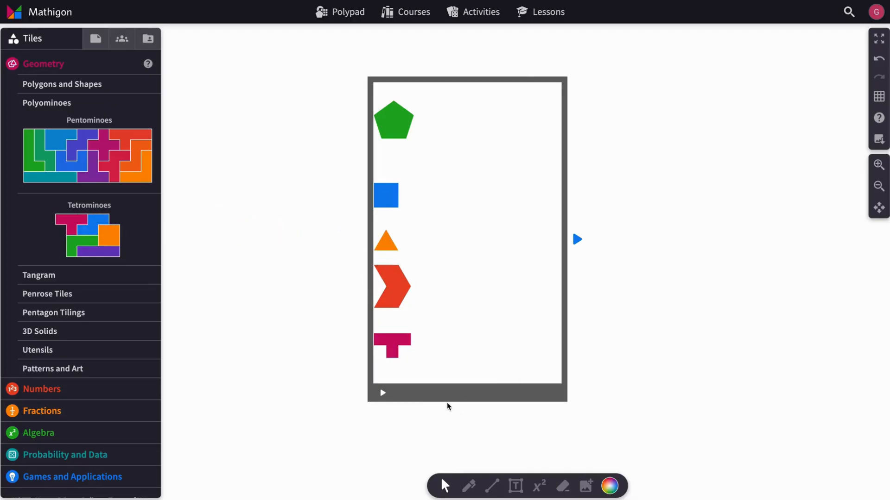
# Check the song's playback mode and play the five stacked shapes
pyautogui.click(444, 397)
pyautogui.click(478, 419)
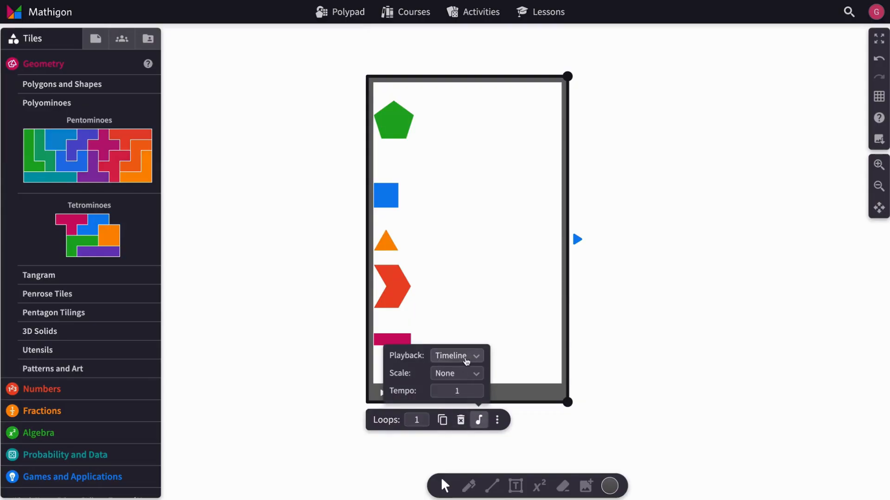
pyautogui.click(527, 413)
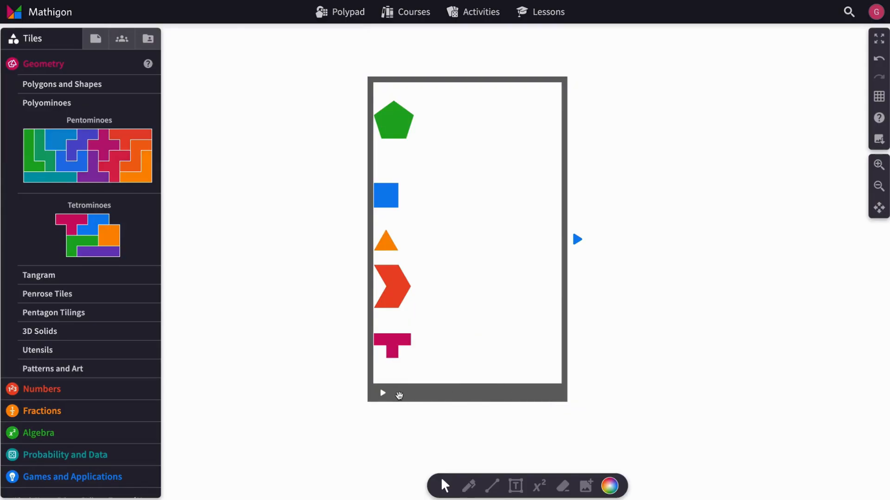
pyautogui.click(383, 395)
# Delete the triangle, chevron and tetromino from the song and move the pentagon beside the square
pyautogui.moveTo(401, 371); pyautogui.dragTo(392, 216)
pyautogui.press('Delete')
pyautogui.moveTo(397, 124); pyautogui.dragTo(464, 193)
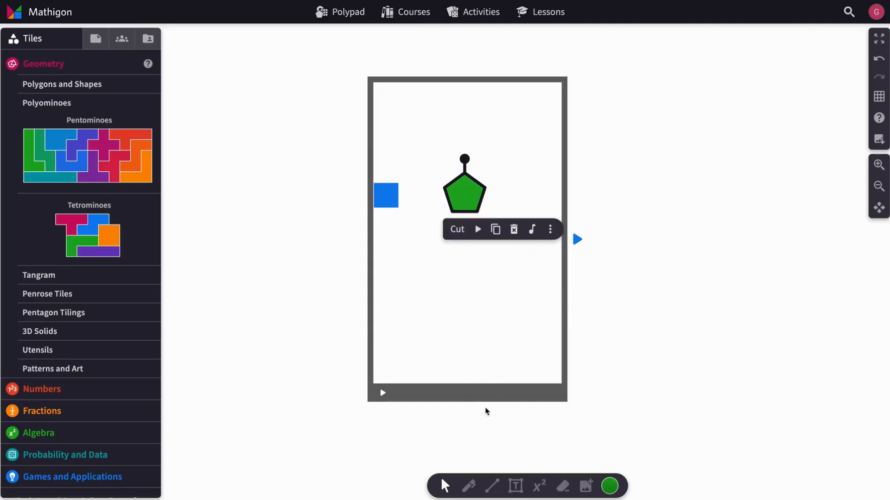
# Shrink the song's frame from its lower and upper corners to fit closely around the square and pentagon
pyautogui.click(494, 393)
pyautogui.moveTo(568, 401); pyautogui.dragTo(509, 269)
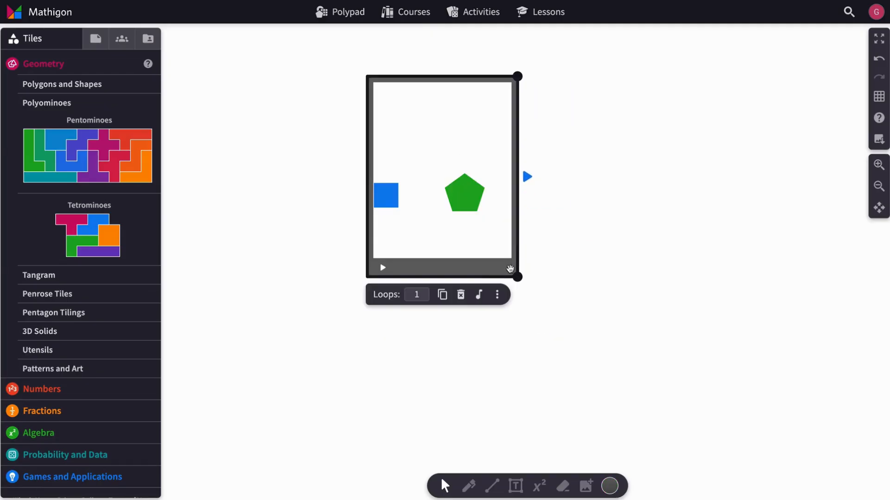
pyautogui.moveTo(517, 76); pyautogui.dragTo(504, 151)
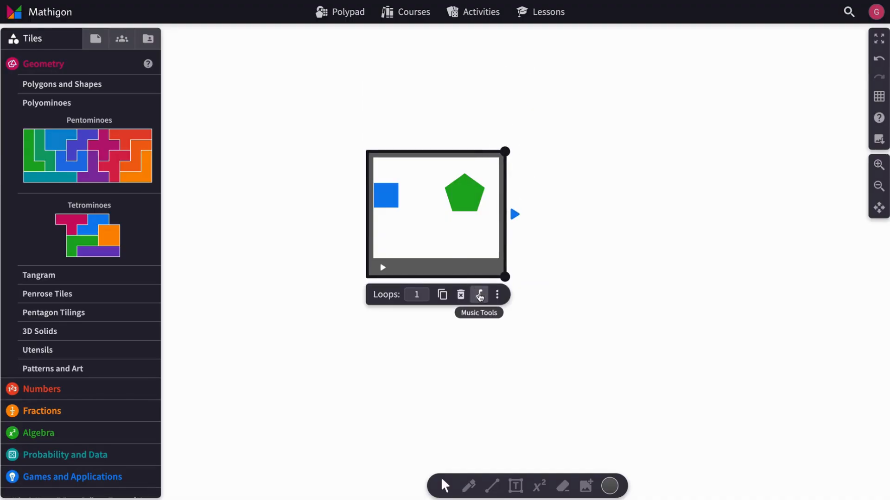
# Switch the song's playback mode to Sequence and play the square and pentagon
pyautogui.click(480, 297)
pyautogui.click(461, 322)
pyautogui.click(462, 338)
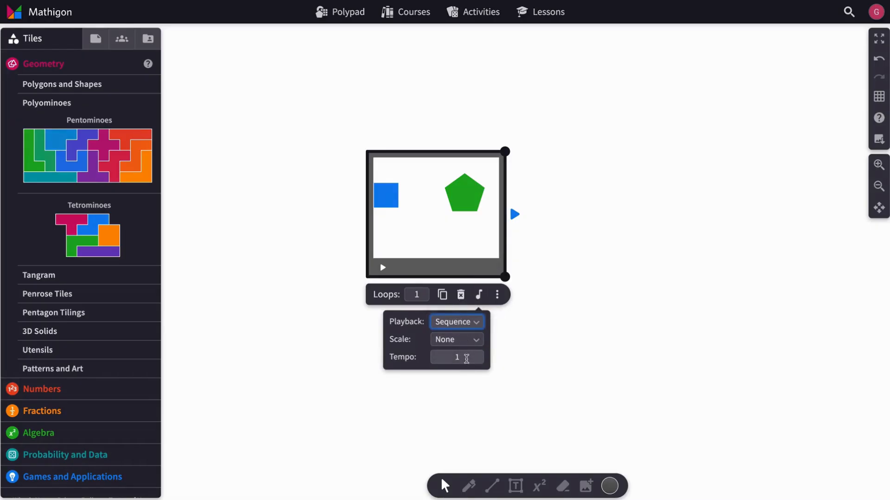
pyautogui.click(452, 359)
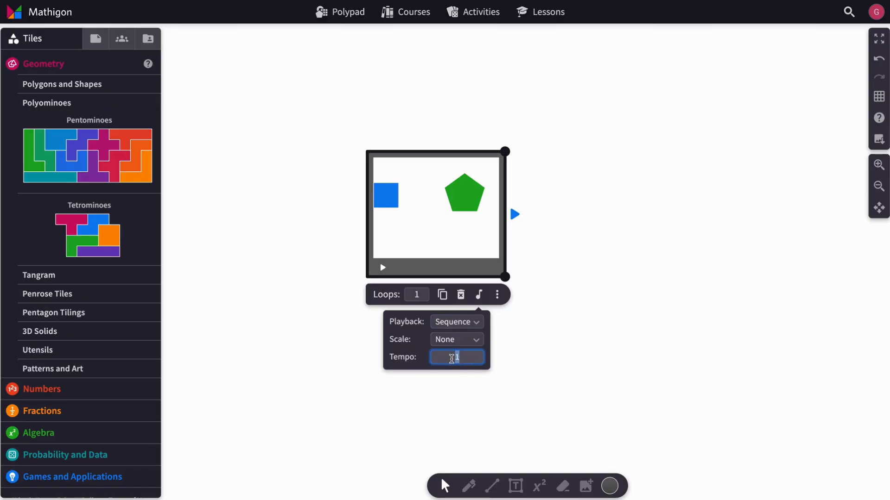
pyautogui.click(522, 335)
pyautogui.click(382, 269)
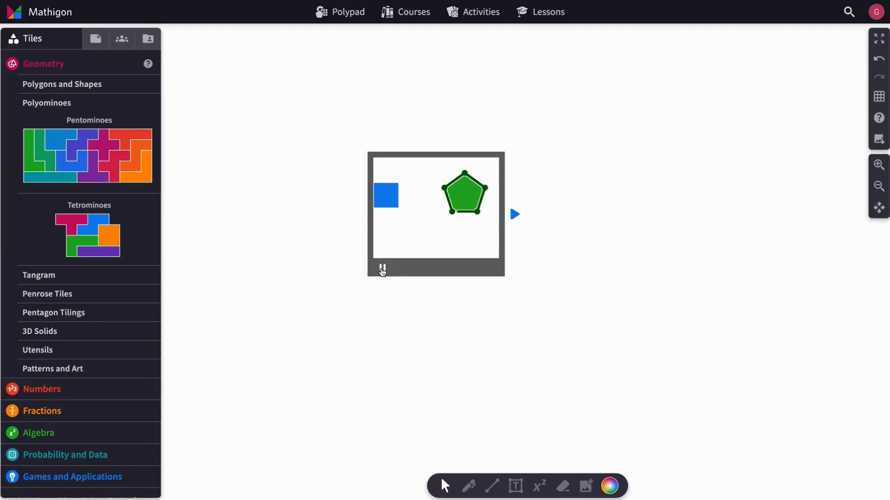
# Set the song's tempo to 4 and play it
pyautogui.click(463, 267)
pyautogui.click(480, 295)
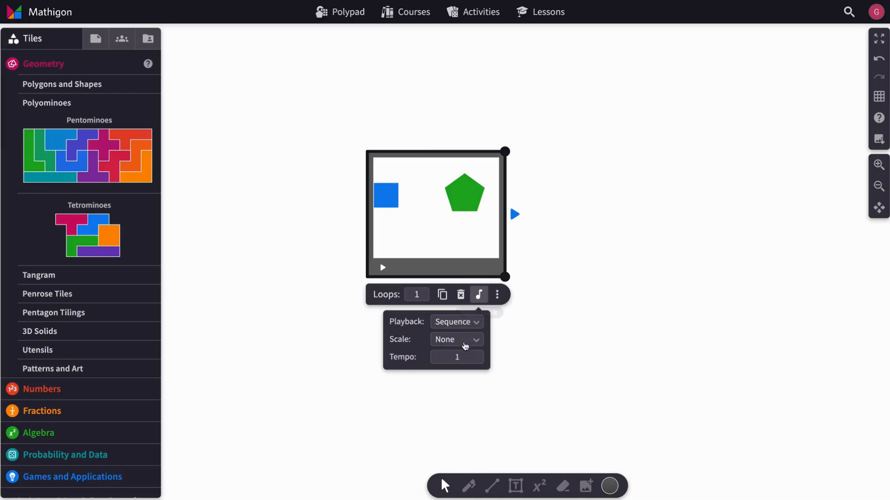
pyautogui.doubleClick(451, 357)
pyautogui.write('4')
pyautogui.click(383, 268)
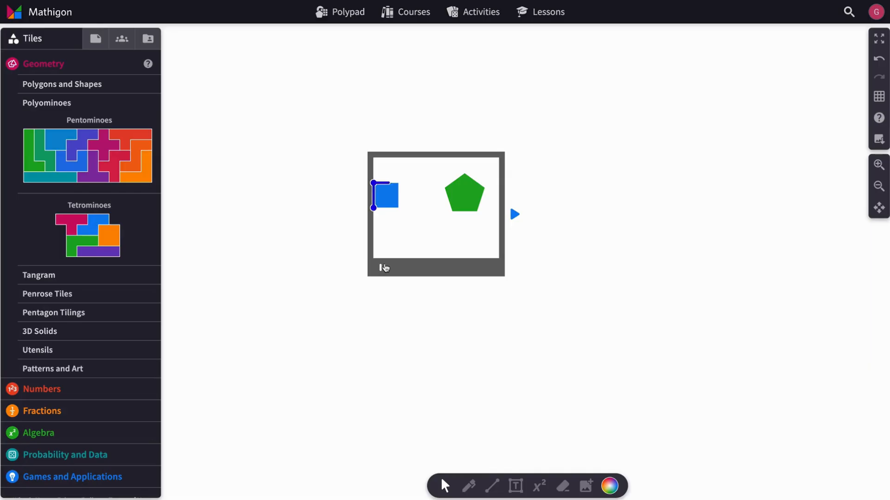
# Set the song's tempo to 0.5 and play it
pyautogui.click(448, 268)
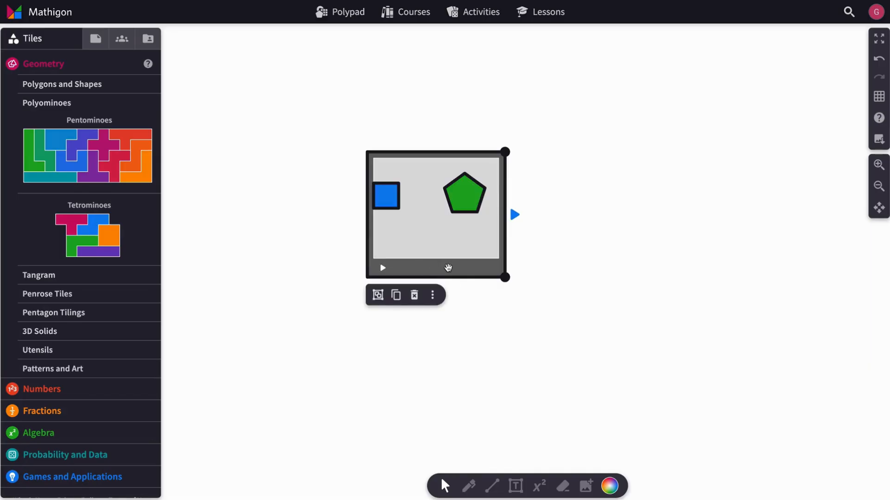
pyautogui.click(501, 300)
pyautogui.click(478, 274)
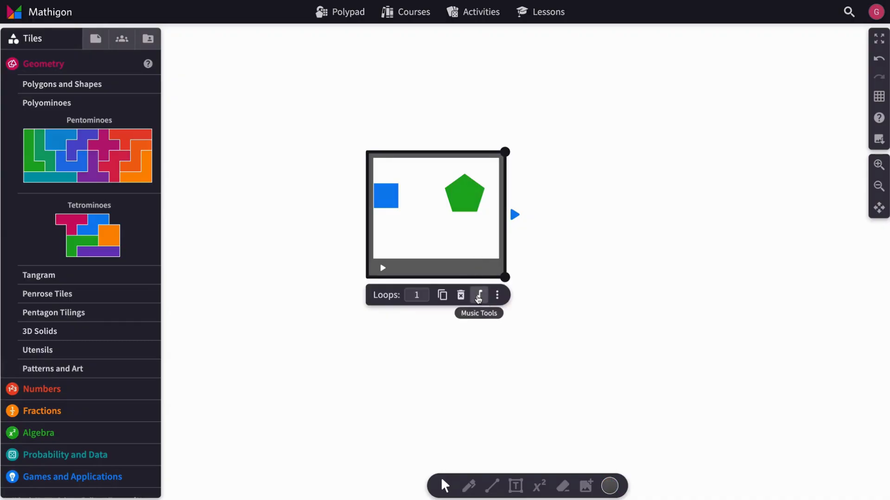
pyautogui.click(479, 297)
pyautogui.click(457, 356)
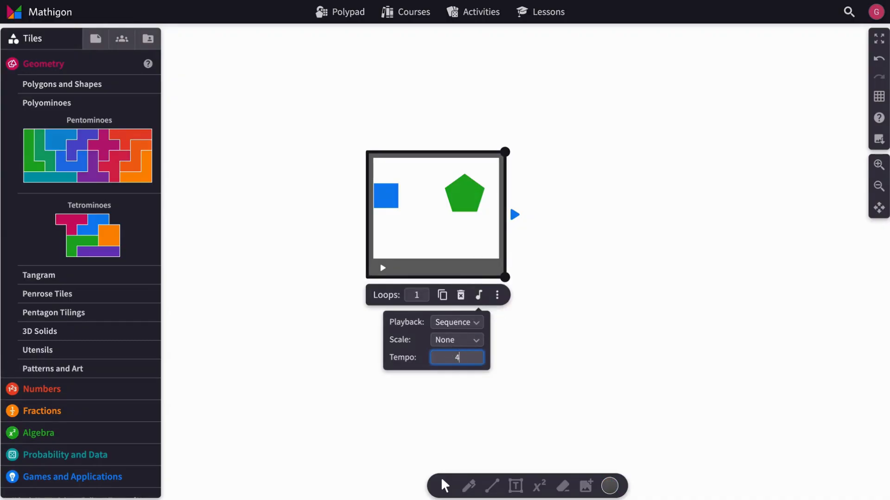
pyautogui.press('Return')
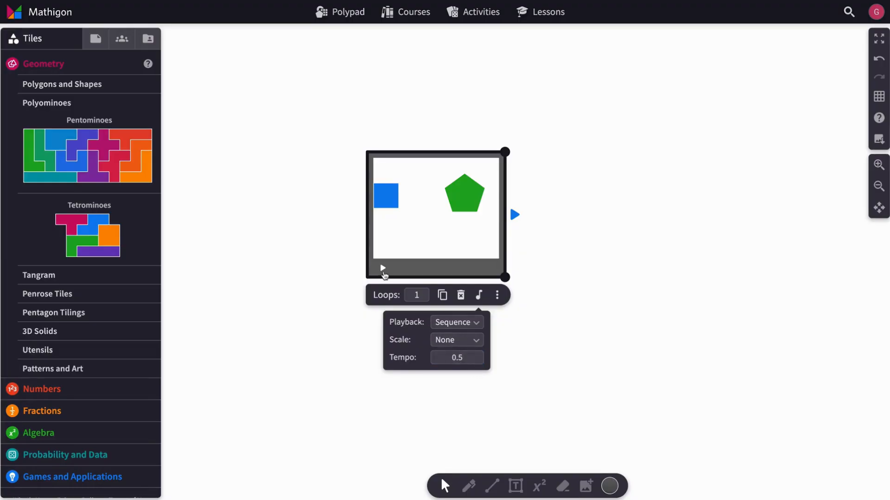
pyautogui.click(382, 269)
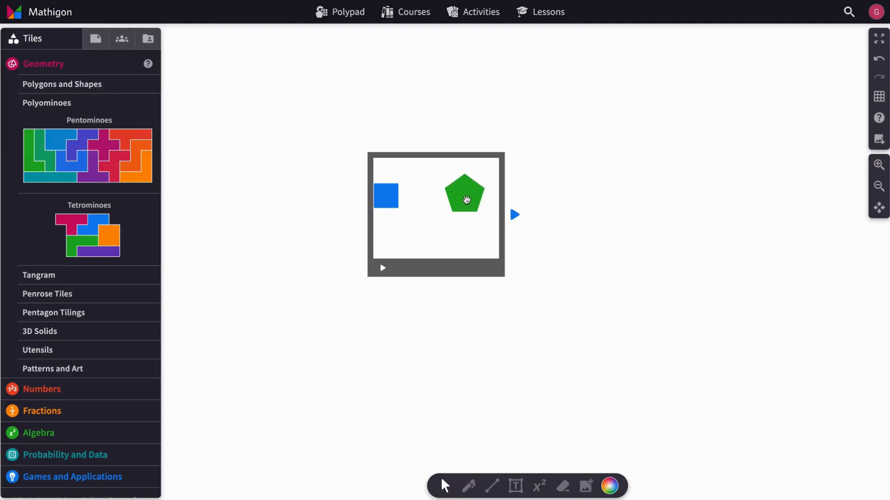
# Set the pentagon's own tempo to 4 in its music settings and play the pentagon alone
pyautogui.click(465, 198)
pyautogui.click(540, 233)
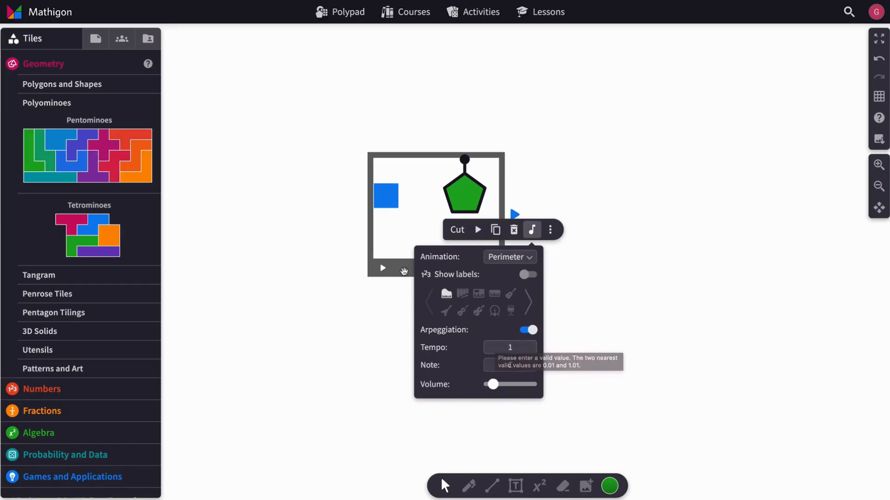
pyautogui.moveTo(513, 347); pyautogui.dragTo(504, 347)
pyautogui.write('4')
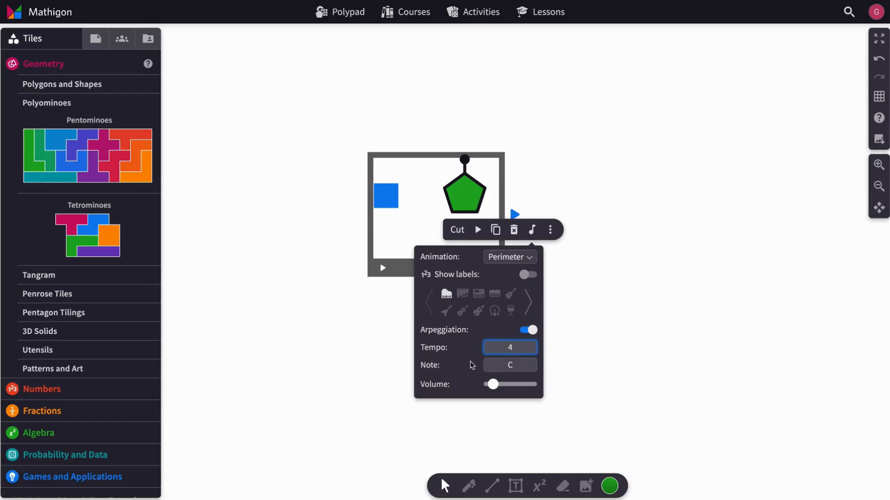
pyautogui.click(586, 296)
pyautogui.click(469, 207)
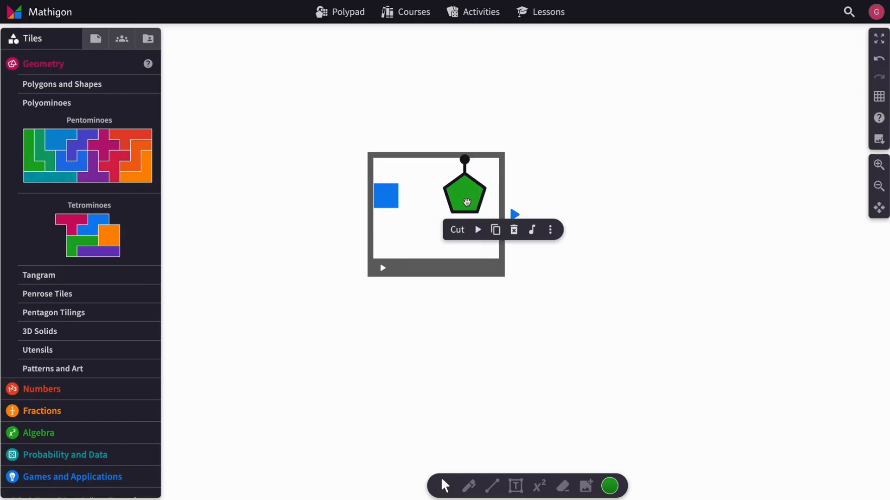
pyautogui.click(476, 229)
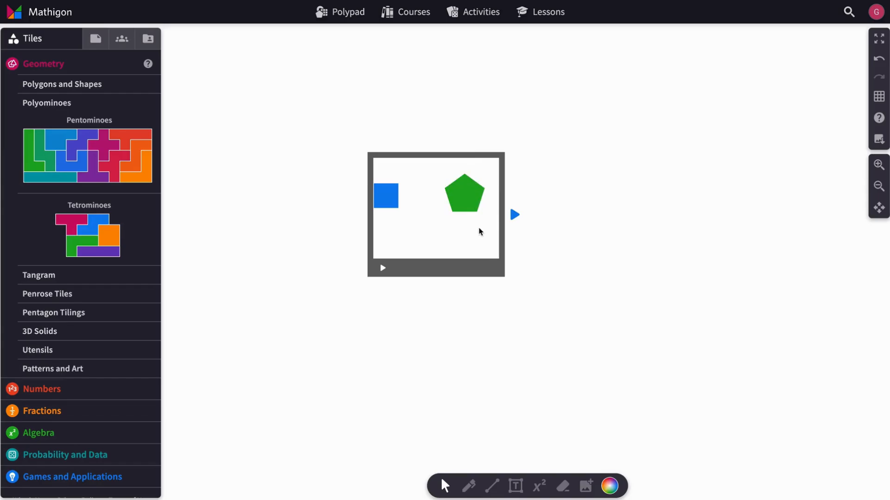
# Check the square's and the song's tempo settings and play the whole song
pyautogui.click(394, 200)
pyautogui.click(461, 226)
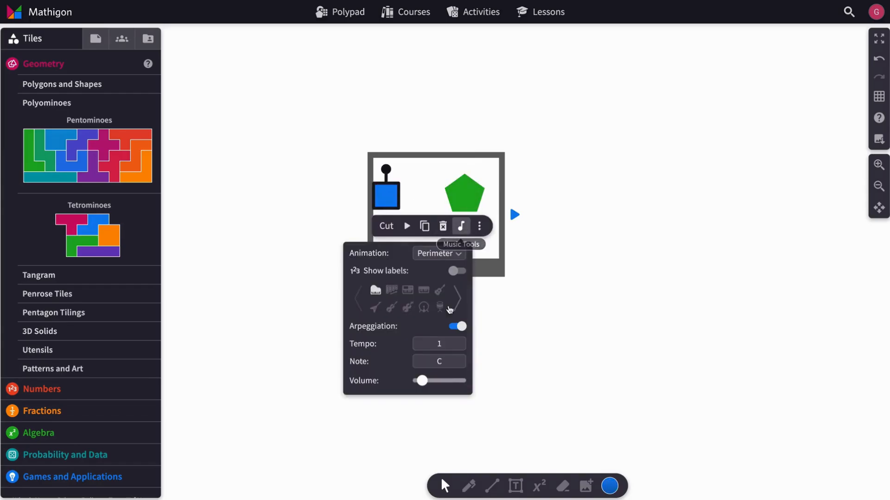
pyautogui.click(528, 293)
pyautogui.click(473, 272)
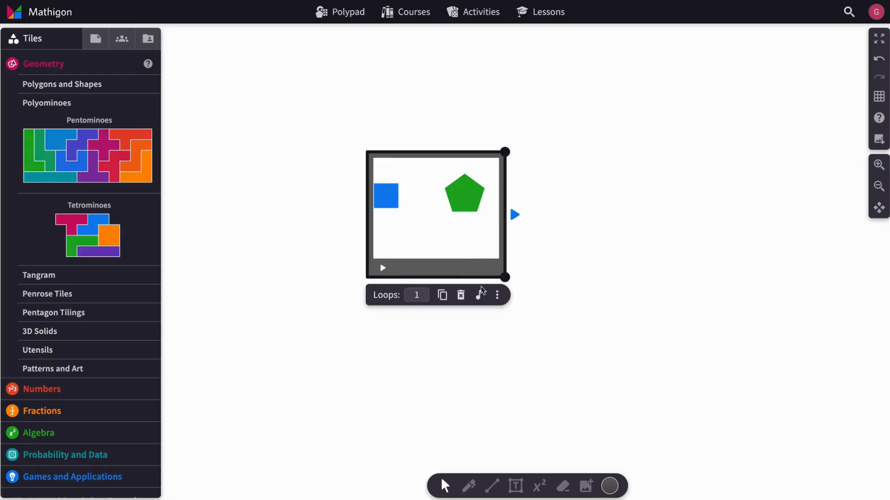
pyautogui.click(480, 297)
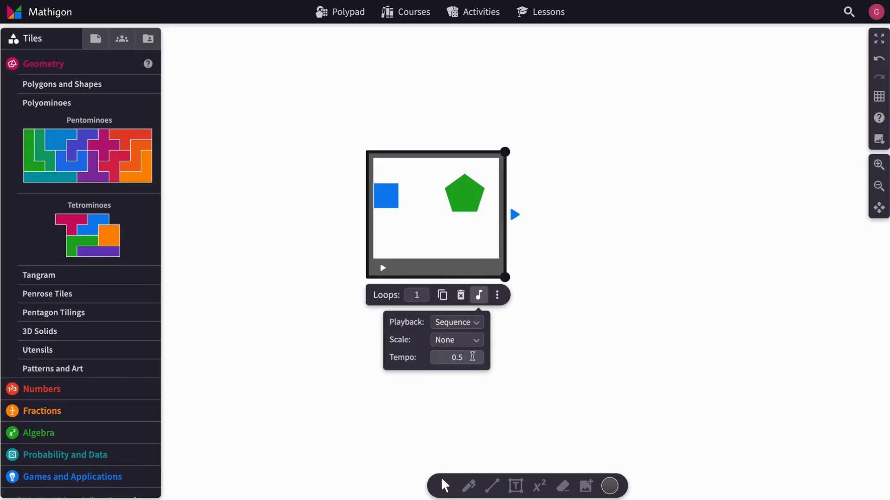
pyautogui.click(555, 290)
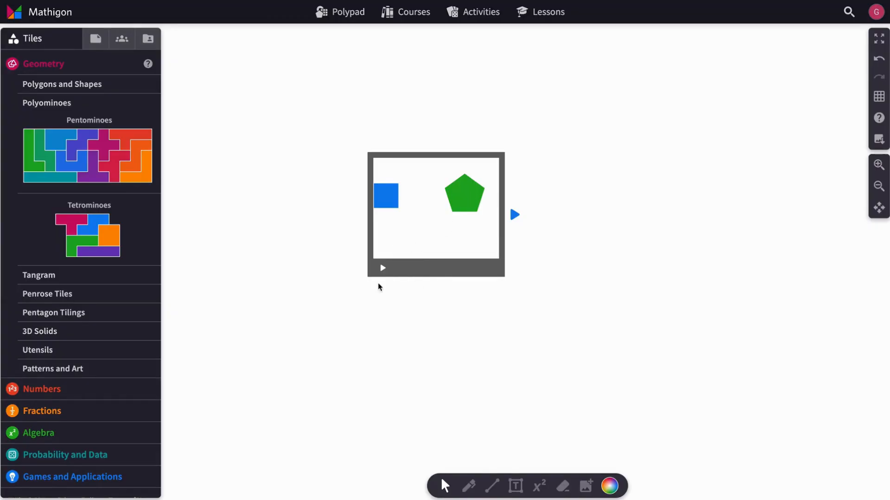
pyautogui.click(382, 268)
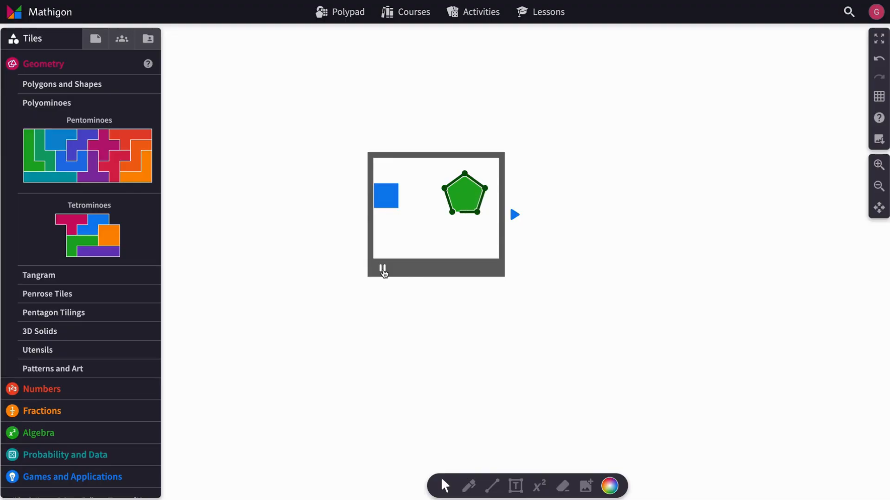
pyautogui.click(463, 206)
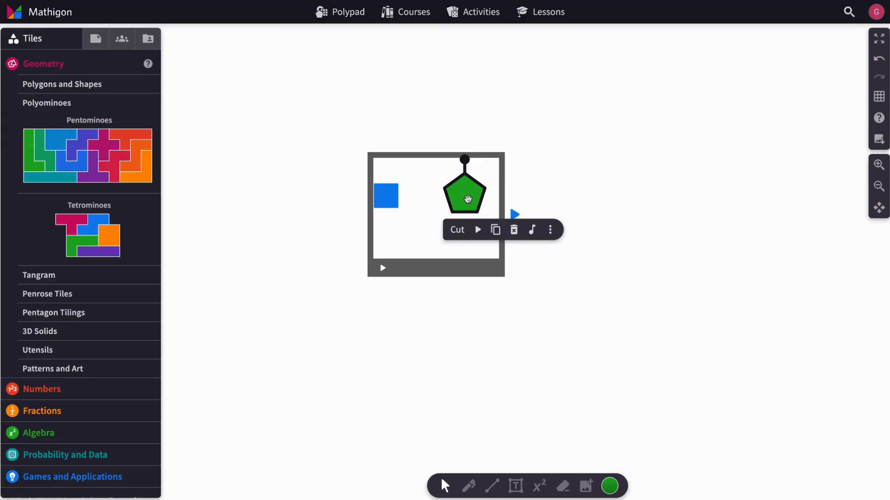
pyautogui.click(390, 193)
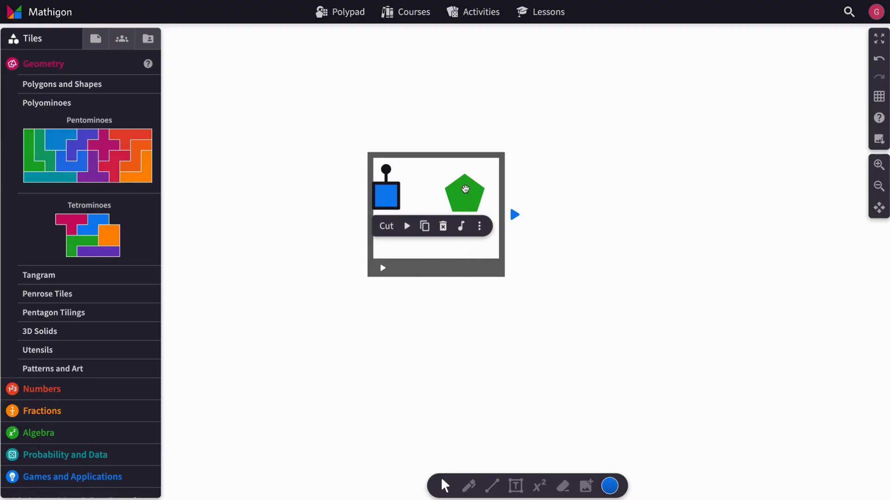
pyautogui.click(465, 188)
pyautogui.click(441, 282)
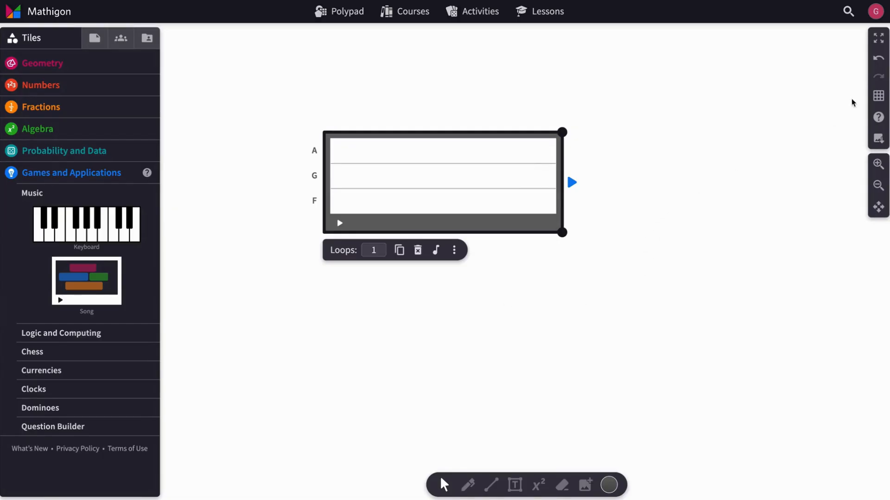
# Turn on the square grid background and align the empty three-row song with the grid lines
pyautogui.click(878, 95)
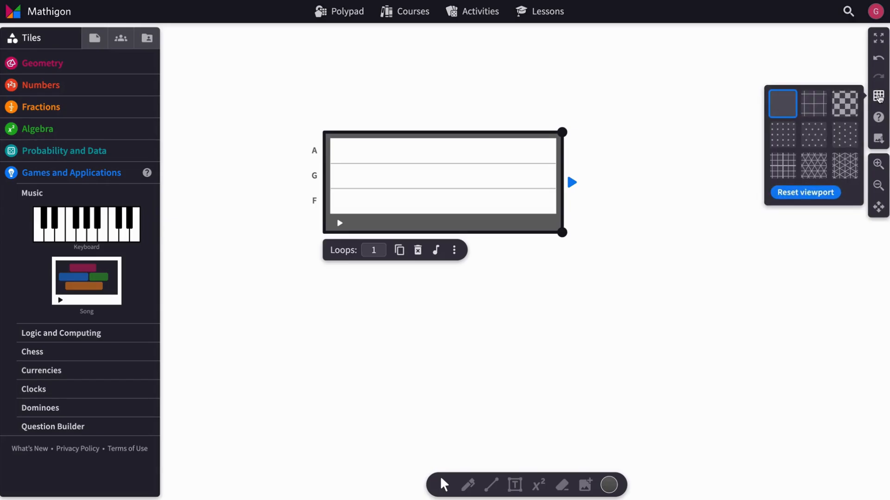
pyautogui.click(810, 106)
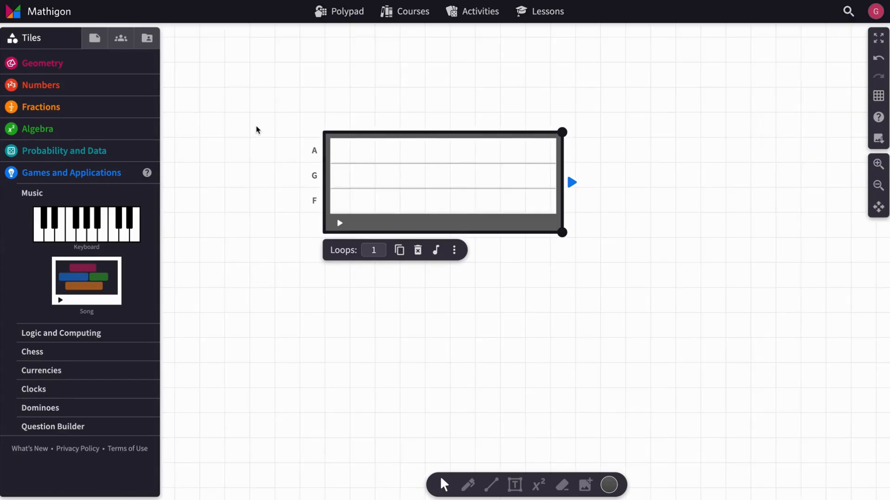
pyautogui.moveTo(454, 227); pyautogui.dragTo(449, 225)
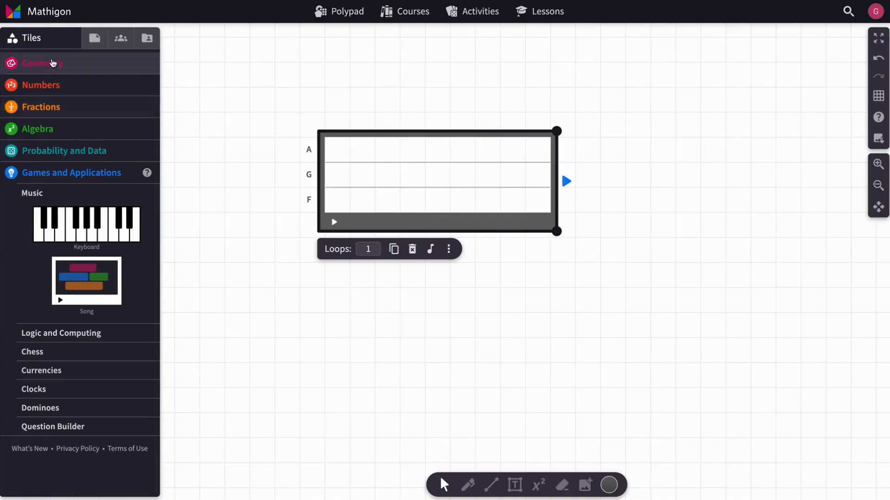
# Place a square from the geometry tiles in the song and duplicate it to get five squares across rows F and G
pyautogui.click(53, 64)
pyautogui.click(65, 85)
pyautogui.click(95, 122)
pyautogui.moveTo(95, 122); pyautogui.dragTo(513, 198)
pyautogui.hotkey('ctrl', 'd')
pyautogui.hotkey('ctrl', 'd')
pyautogui.hotkey('ctrl', 'd')
pyautogui.hotkey('ctrl', 'd')
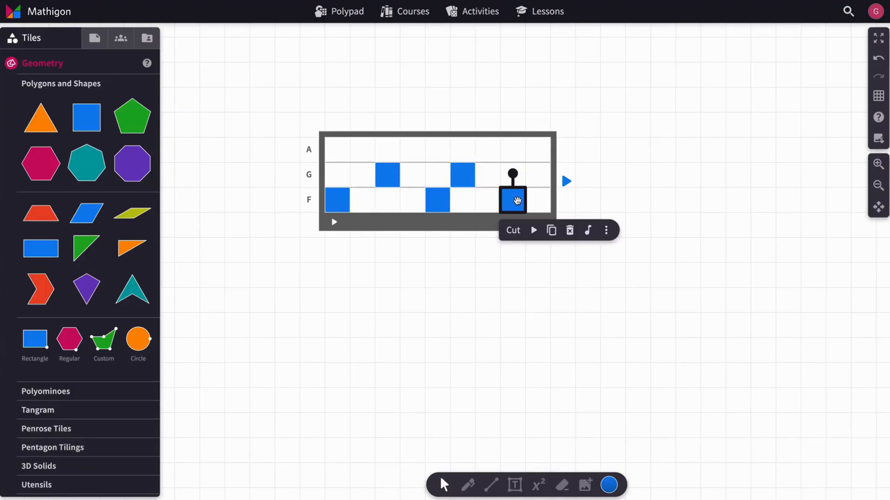
# Switch to the subdivided square grid and spread six squares over the song's rows from F up to D, the last offset by half a cell
pyautogui.click(879, 96)
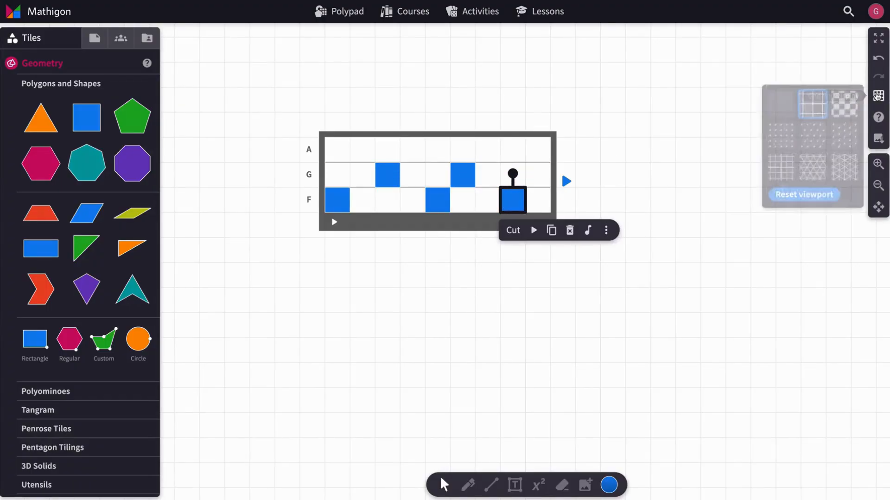
pyautogui.click(783, 165)
pyautogui.moveTo(513, 195); pyautogui.dragTo(528, 178)
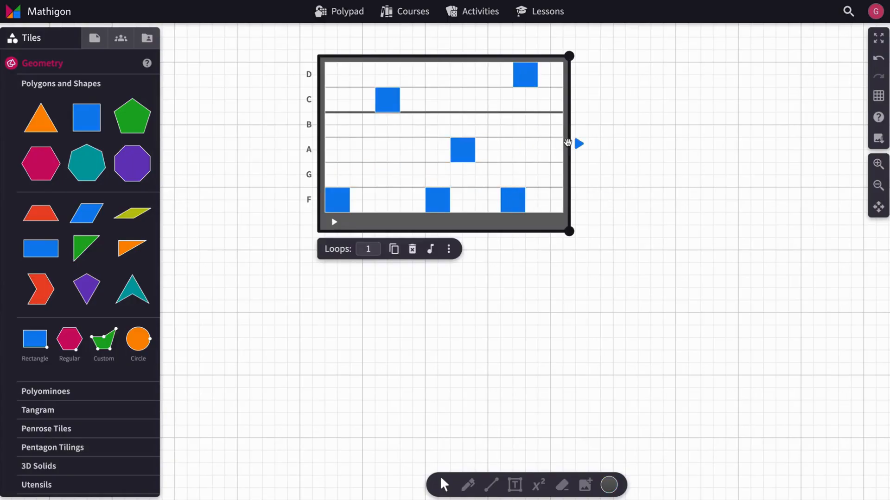
# Play the song with the six grid-aligned squares
pyautogui.click(578, 142)
pyautogui.click(334, 223)
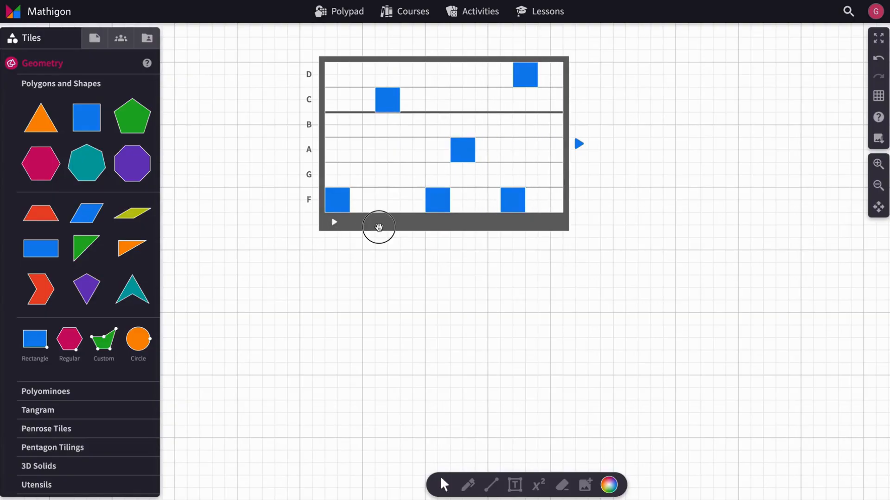
pyautogui.click(377, 225)
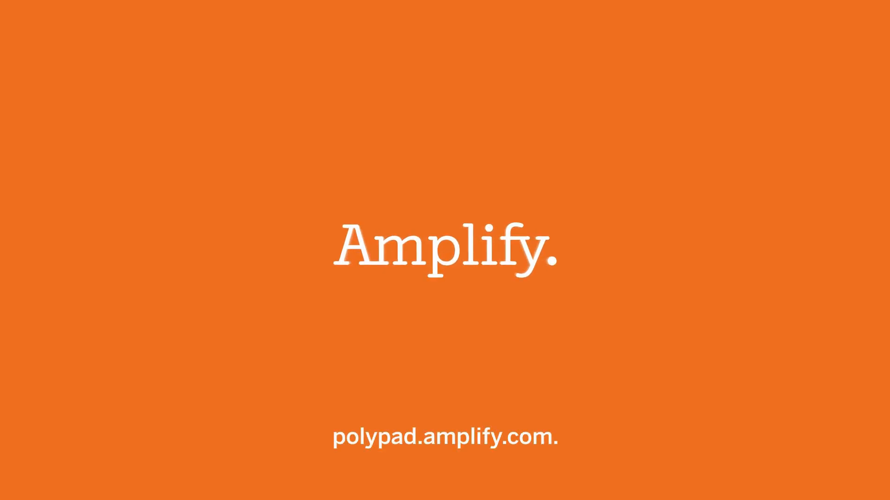